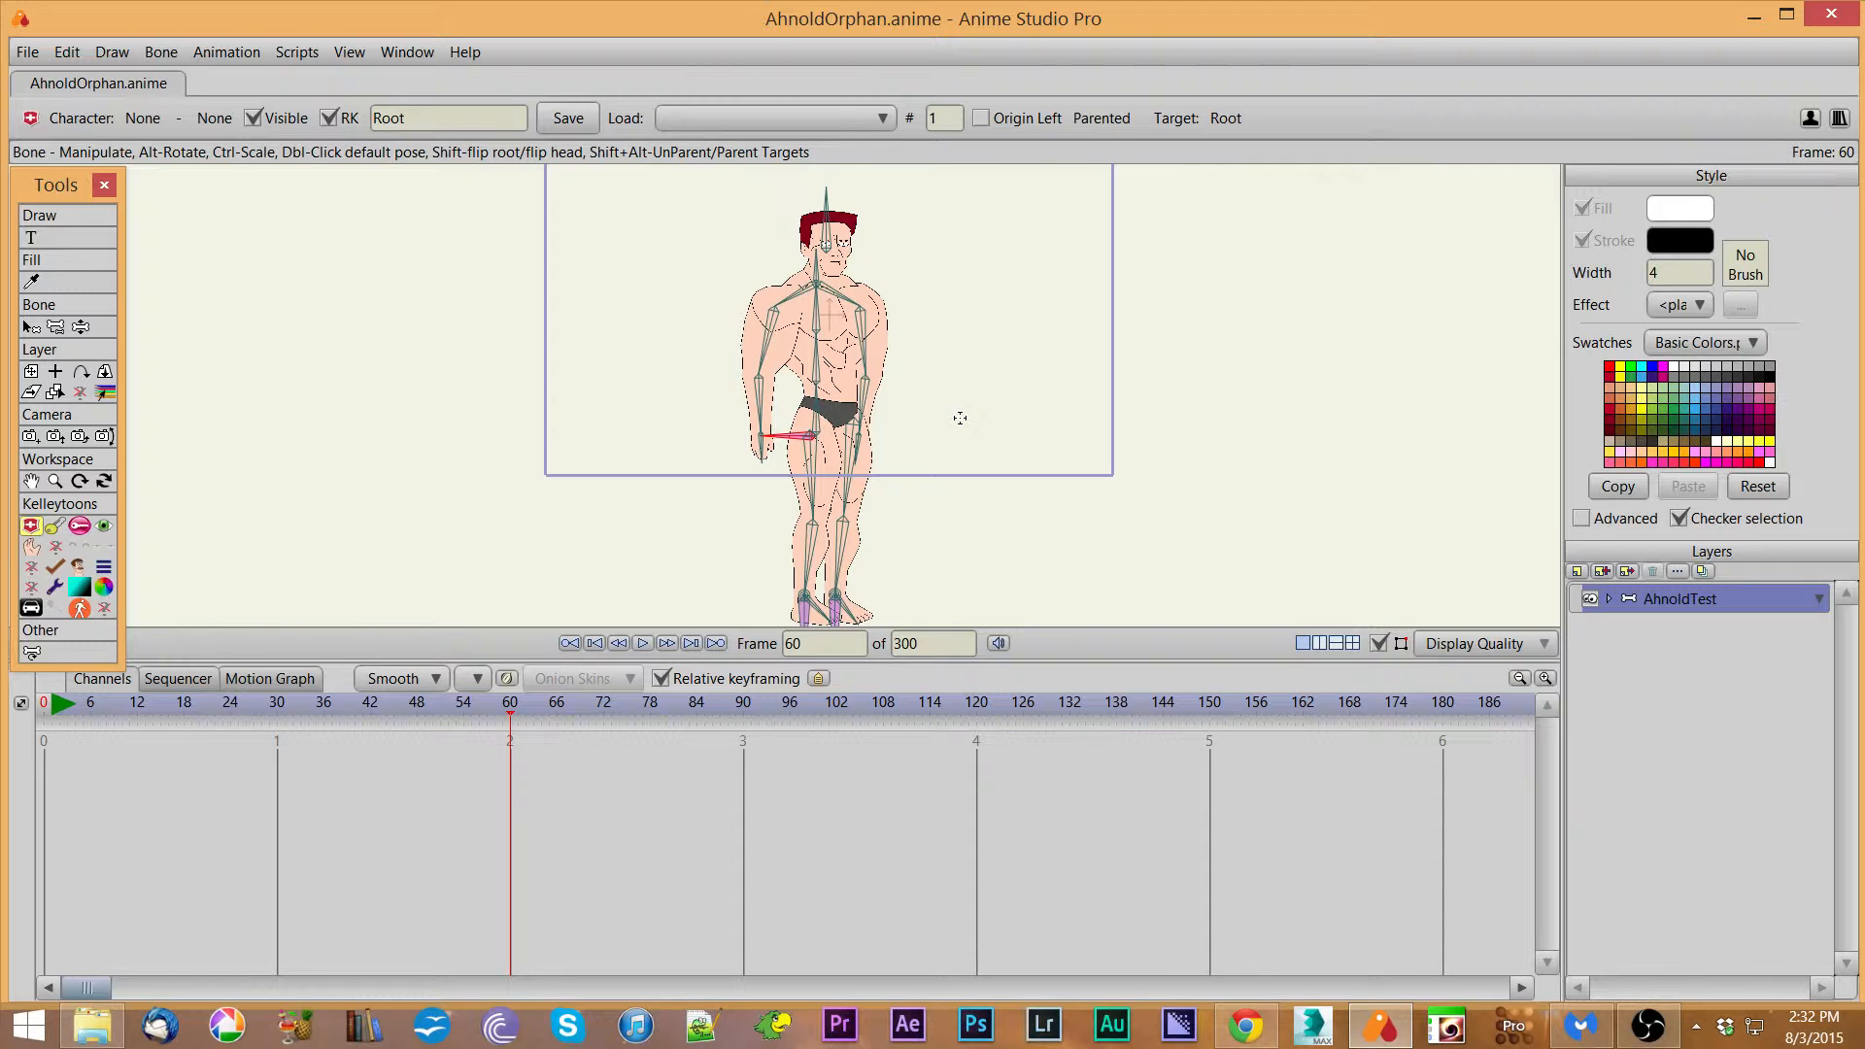
Keyframe the character's current pose at frame 60, and go to frame 67
click(959, 418)
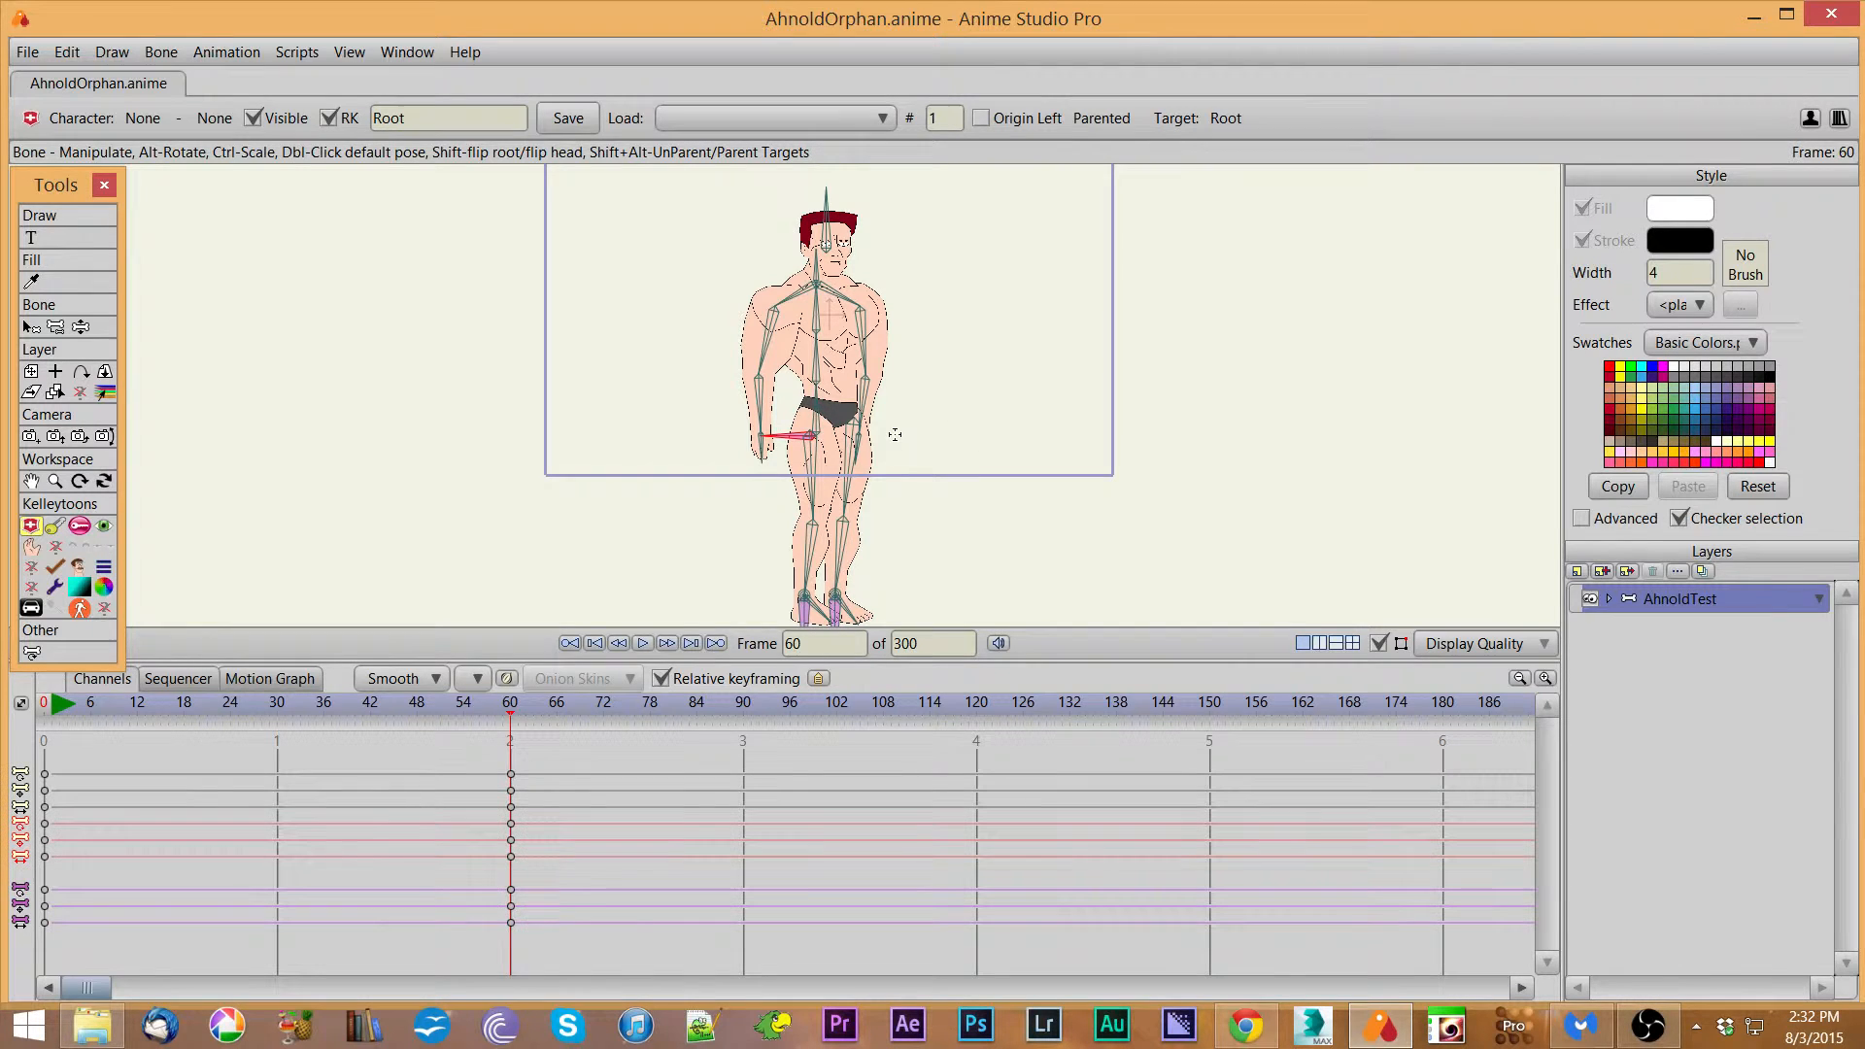
click(561, 703)
mouse_move(1049, 501)
mouse_down()
mouse_move(1054, 450)
mouse_move(1049, 483)
mouse_up()
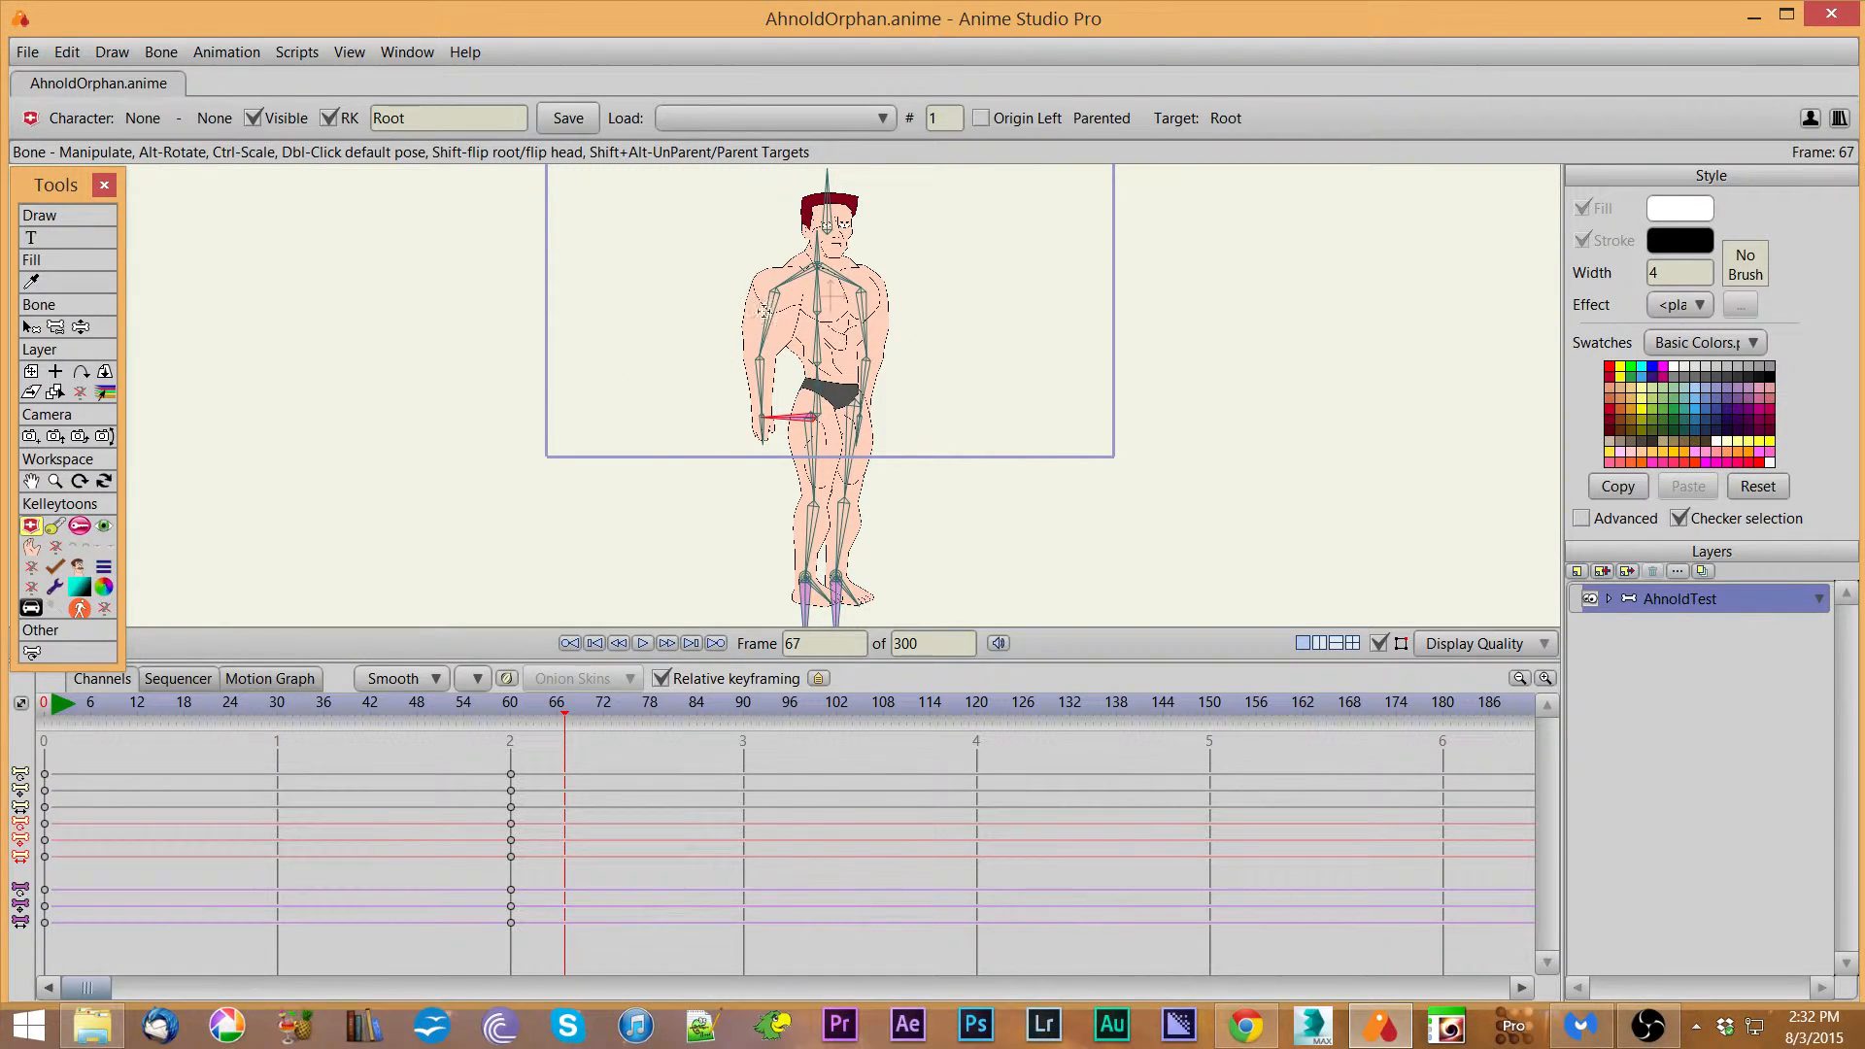
Pose both arms at frame 67: swing DBicep outward, bend the arm by DHand toward the hip, and rotate UBicep away from the body
drag(768, 322, 761, 283)
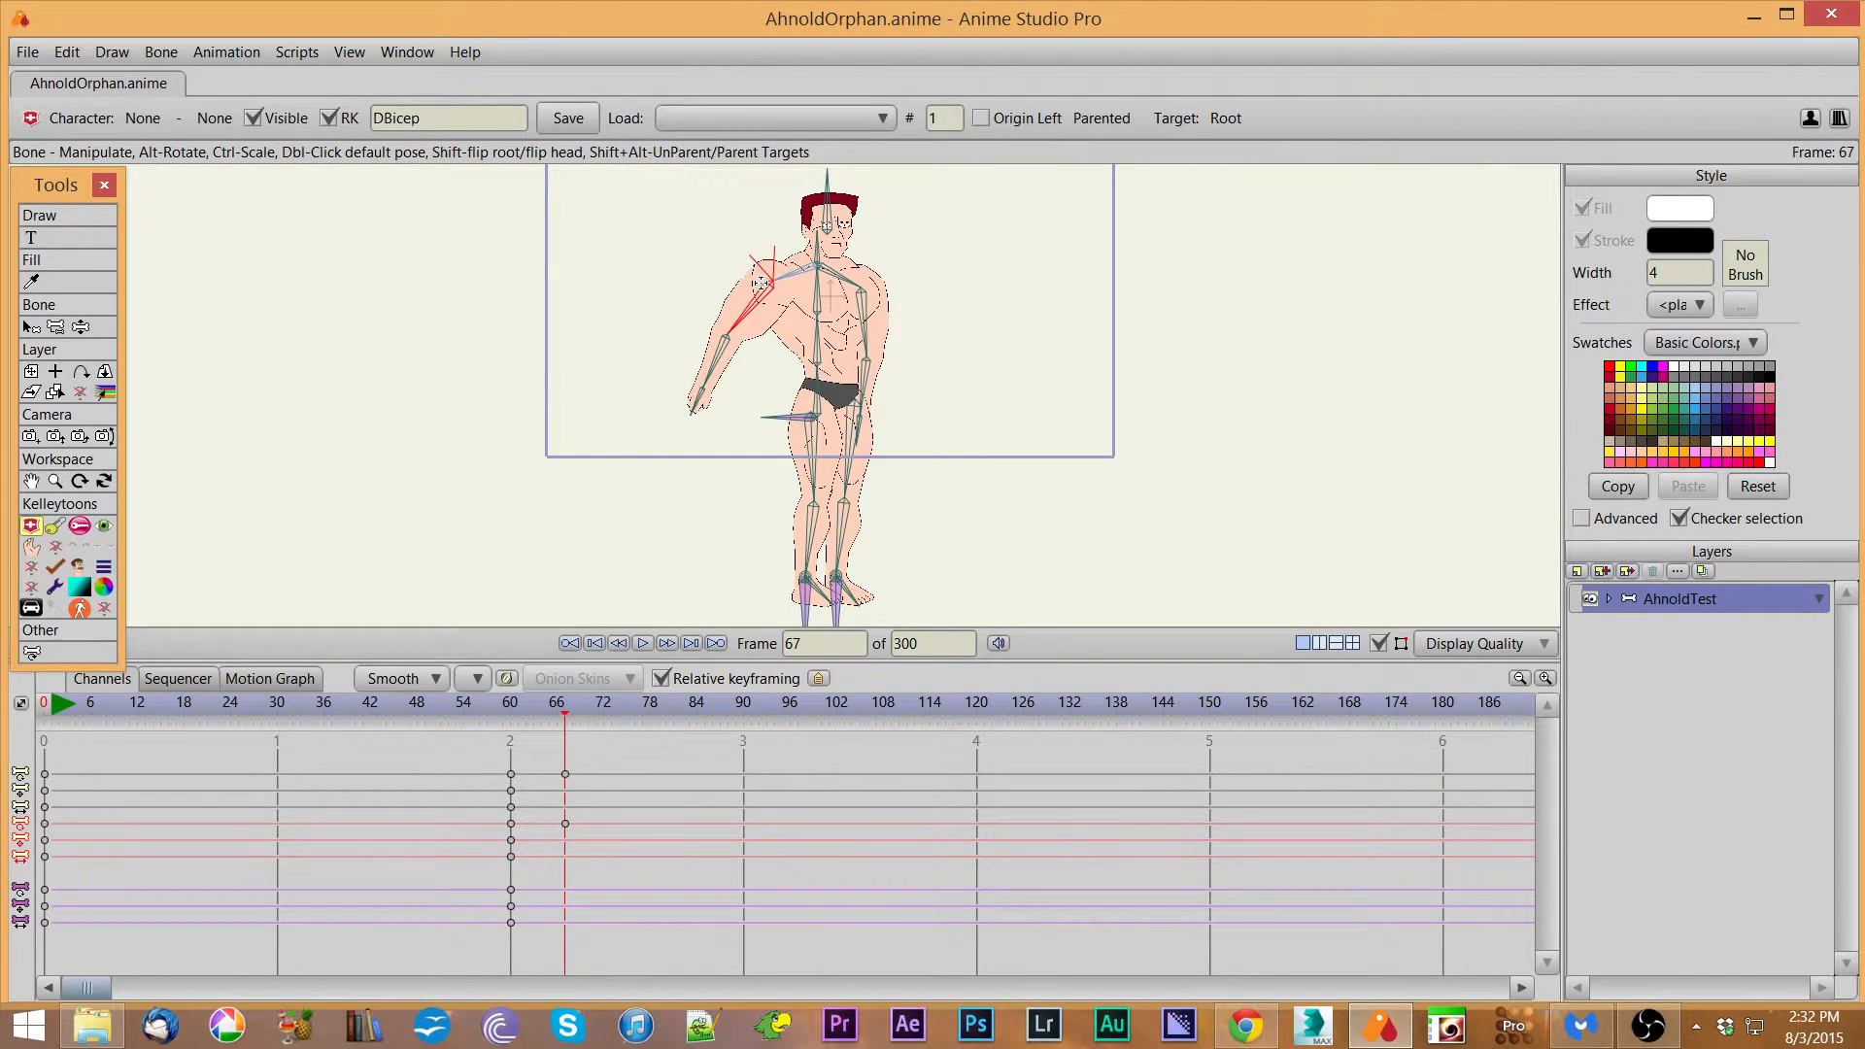
click(85, 330)
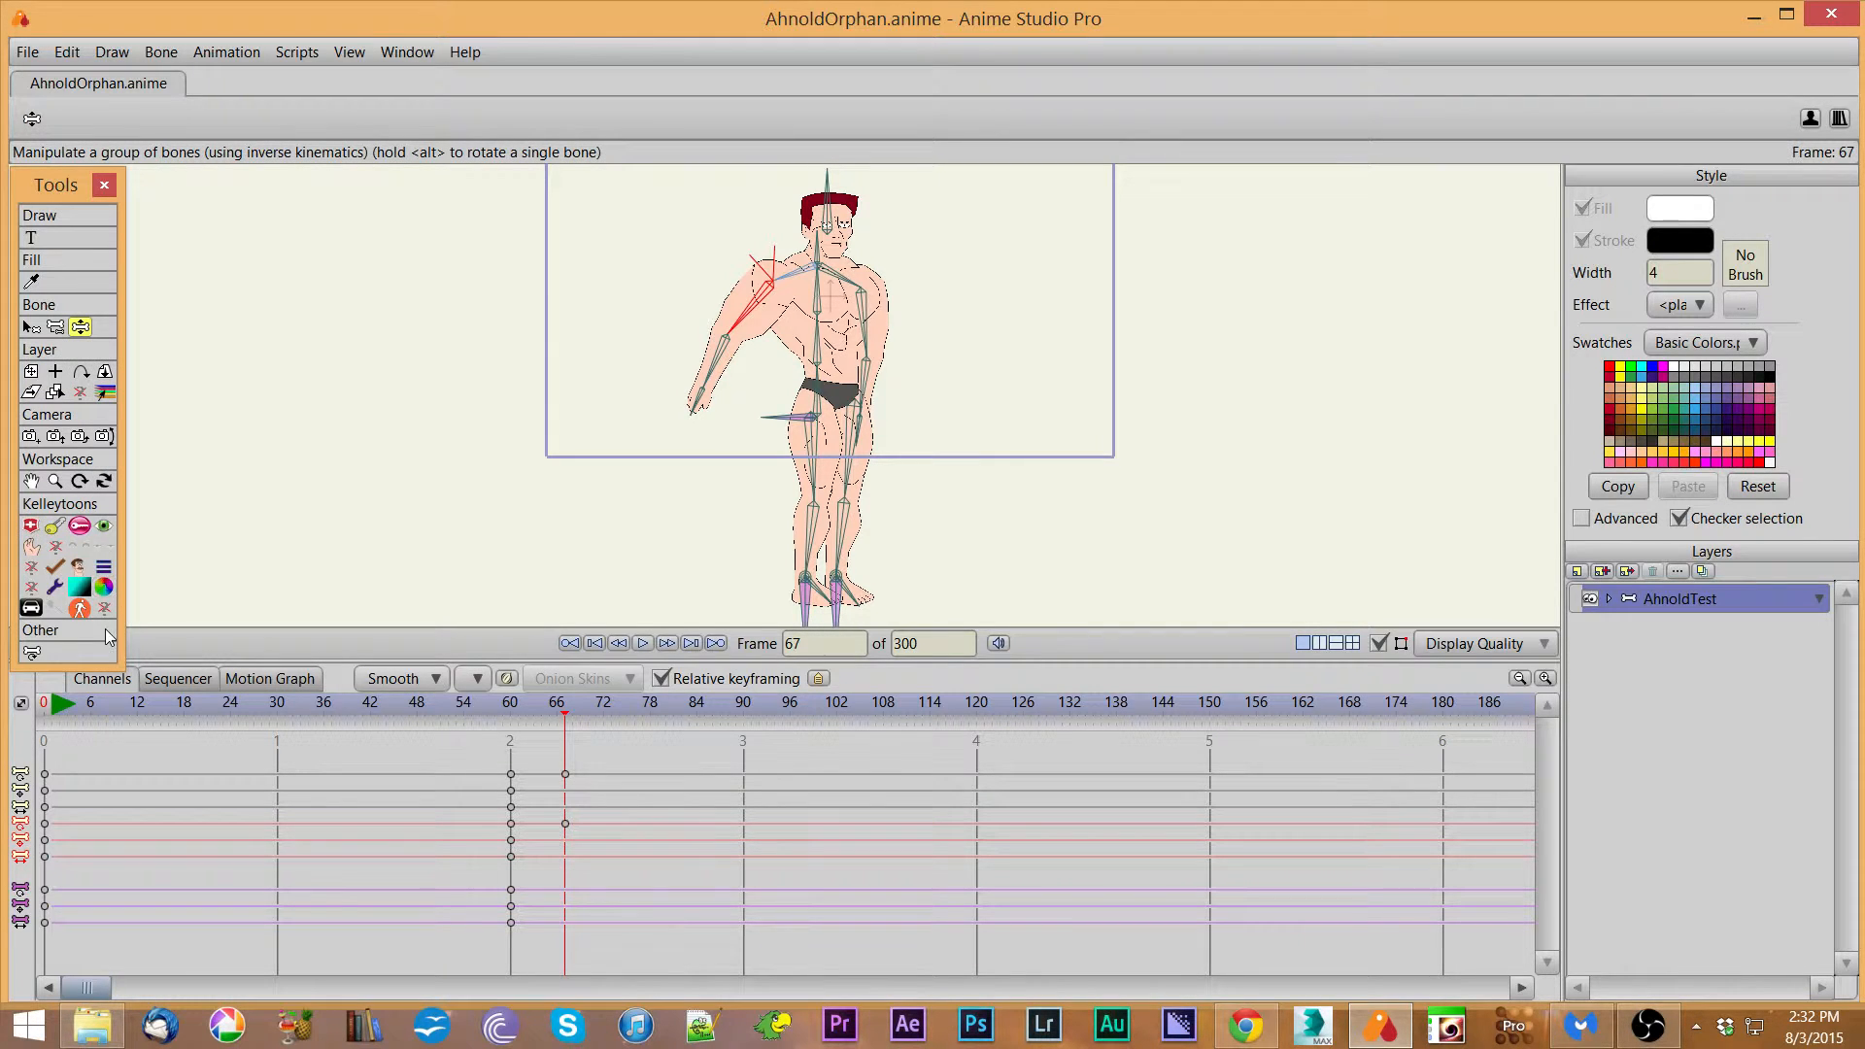
click(30, 525)
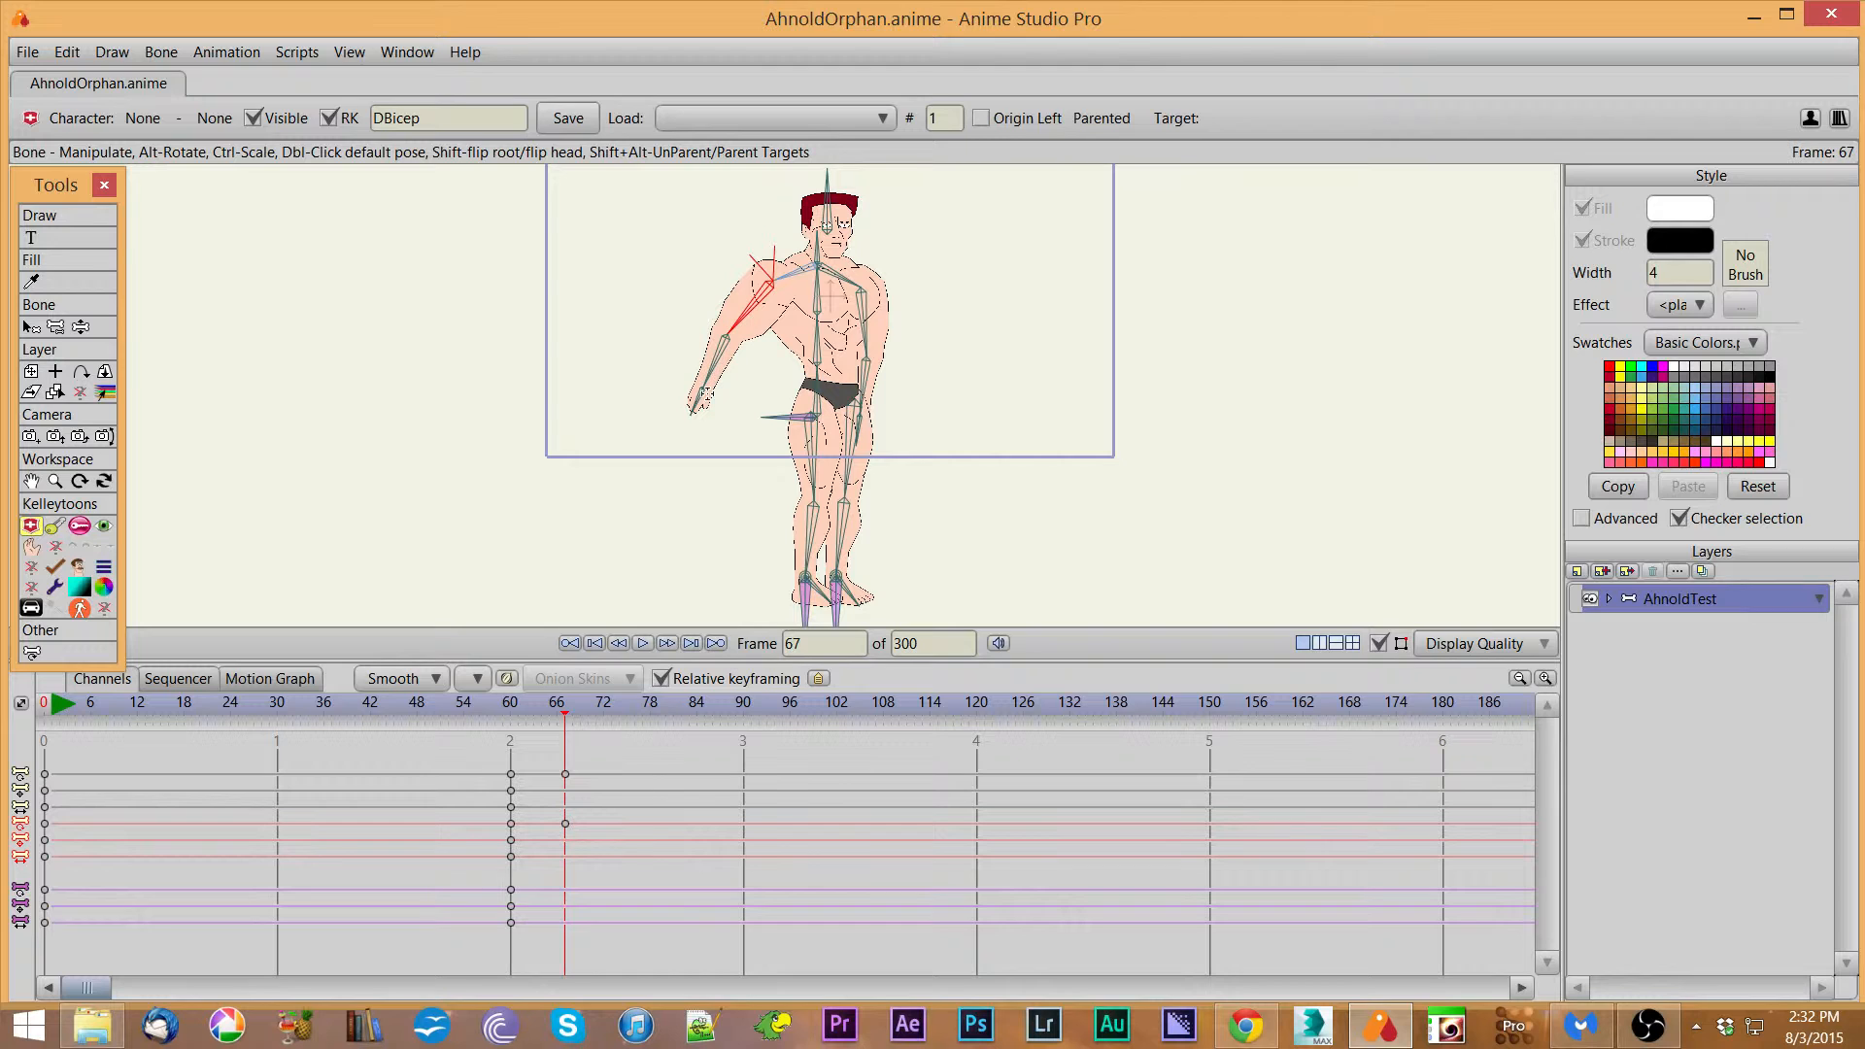
drag(700, 396, 645, 346)
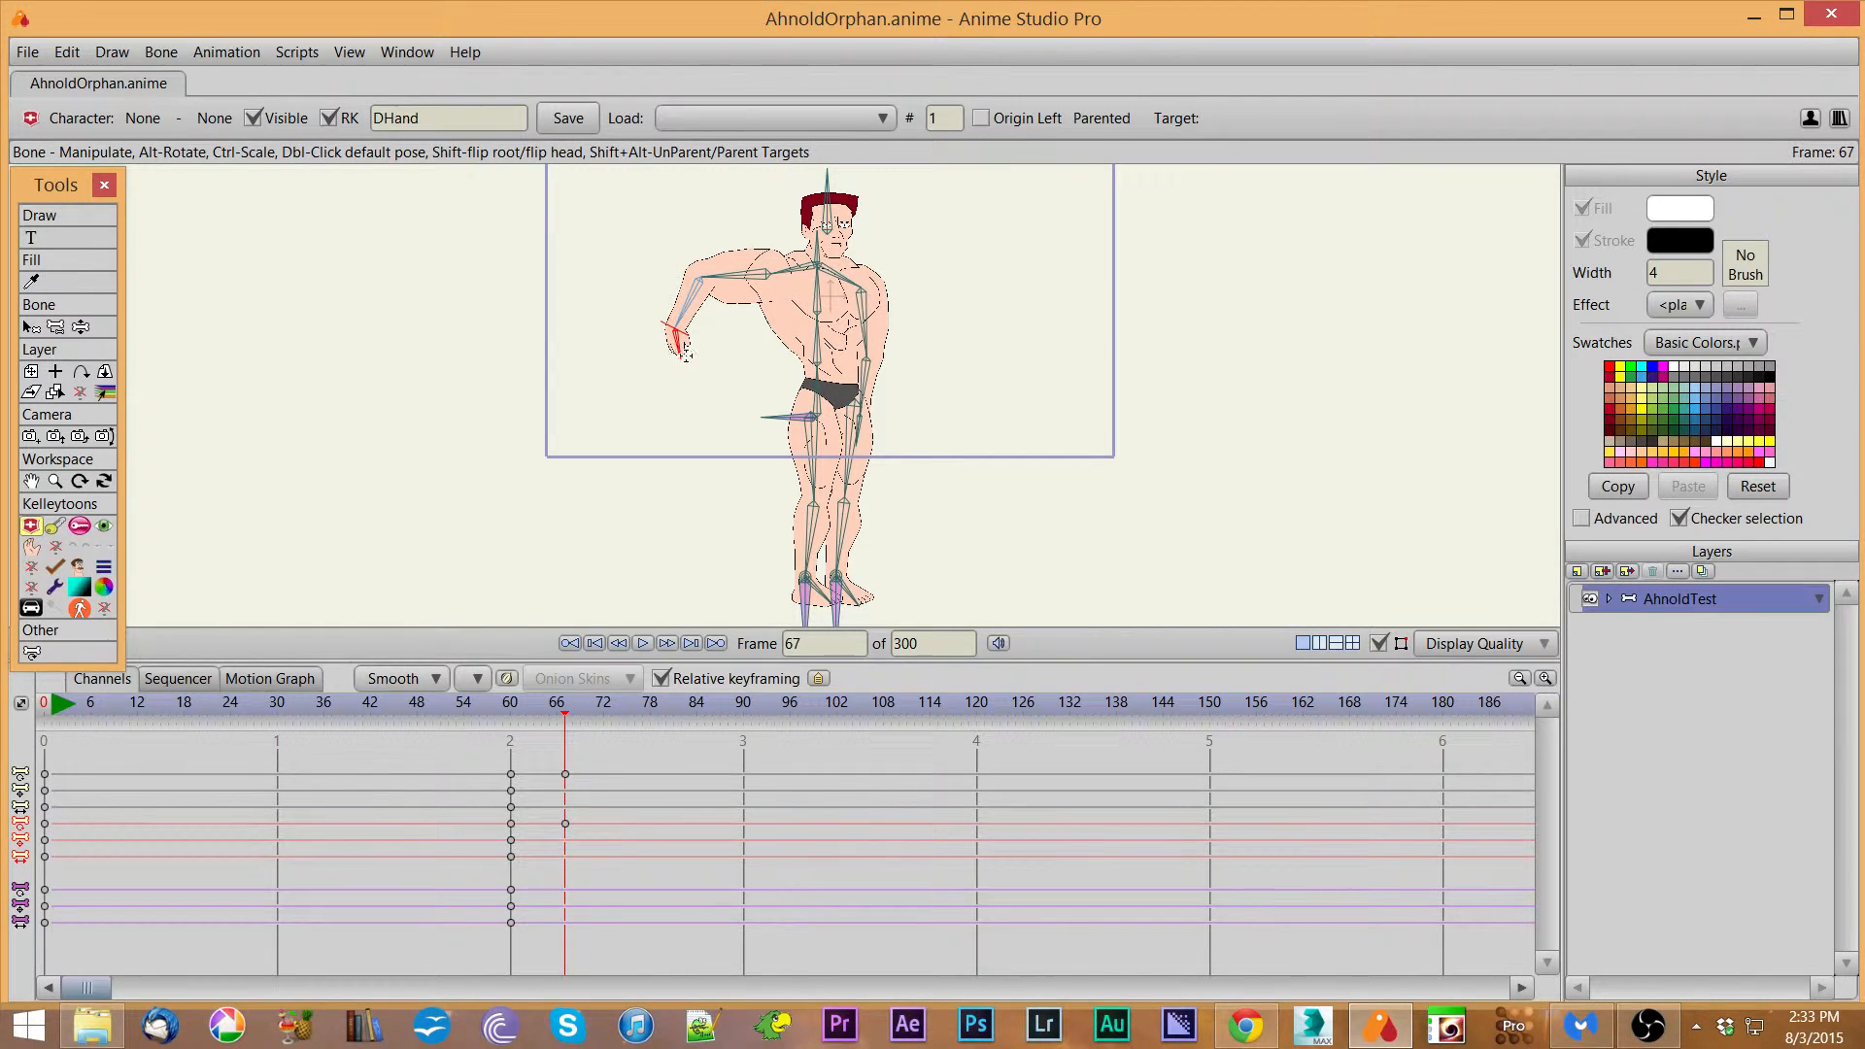
mouse_move(684, 354)
mouse_down()
mouse_move(634, 321)
mouse_move(741, 356)
mouse_move(679, 335)
mouse_move(686, 364)
mouse_move(666, 364)
mouse_up()
mouse_move(666, 364)
mouse_down()
mouse_move(741, 366)
mouse_move(666, 359)
mouse_up()
drag(691, 309, 887, 317)
click(877, 351)
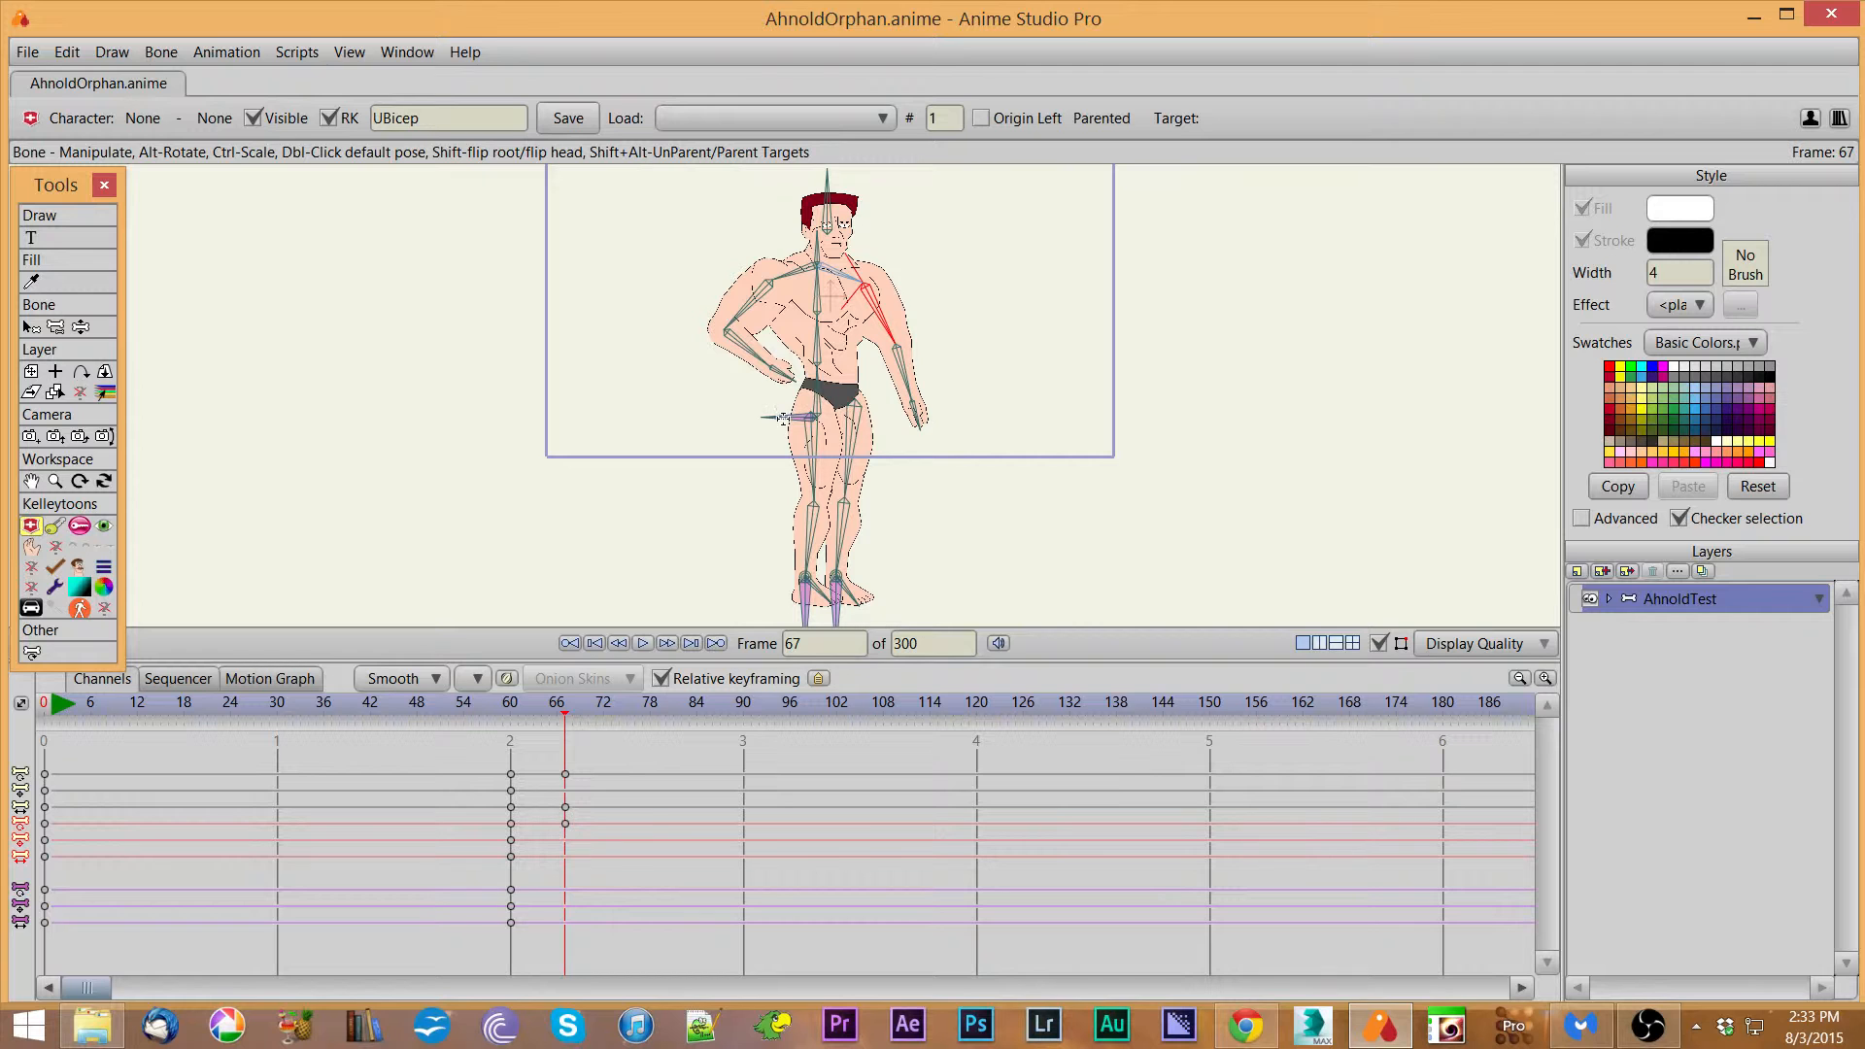
Reposition the whole character upward at frame 67 by moving the Root bone
drag(784, 416, 755, 382)
drag(1007, 333, 1024, 394)
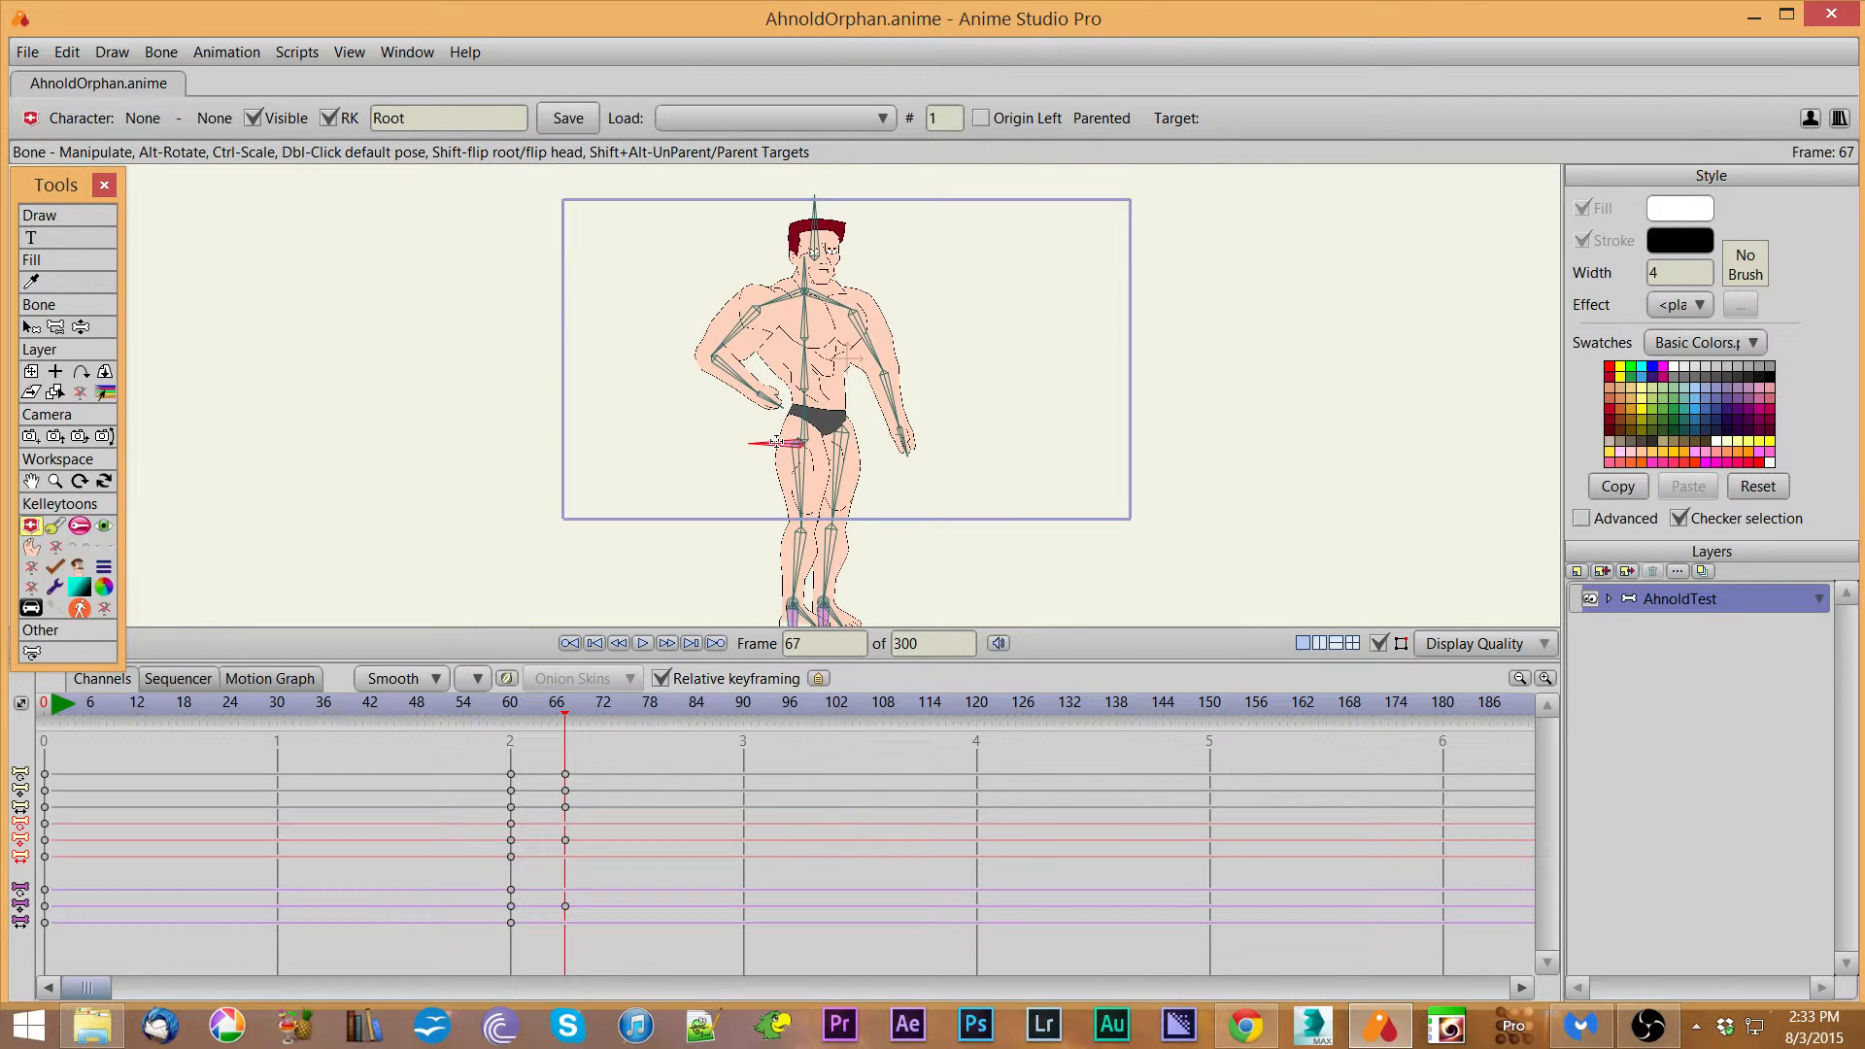
drag(776, 442, 787, 330)
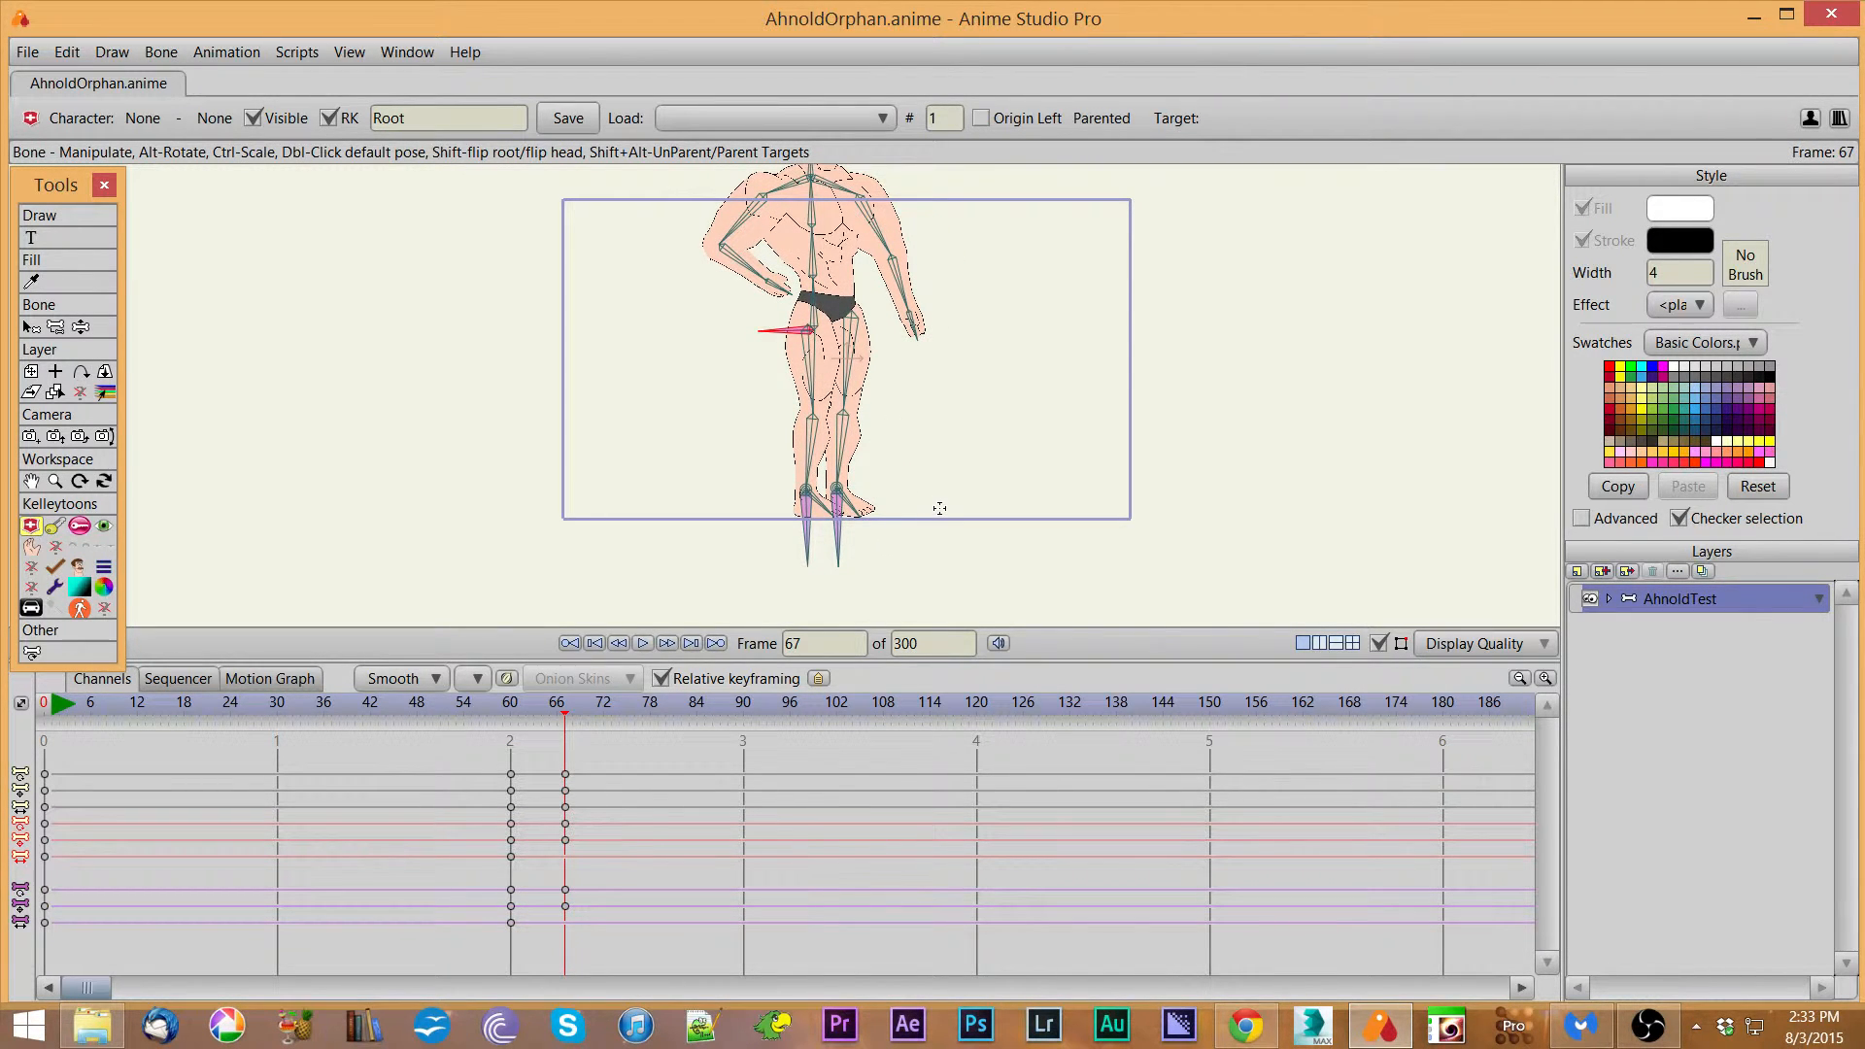
Raise and bend one leg by its UTarget bone, and lift the arm on the same side forward
drag(838, 497, 919, 455)
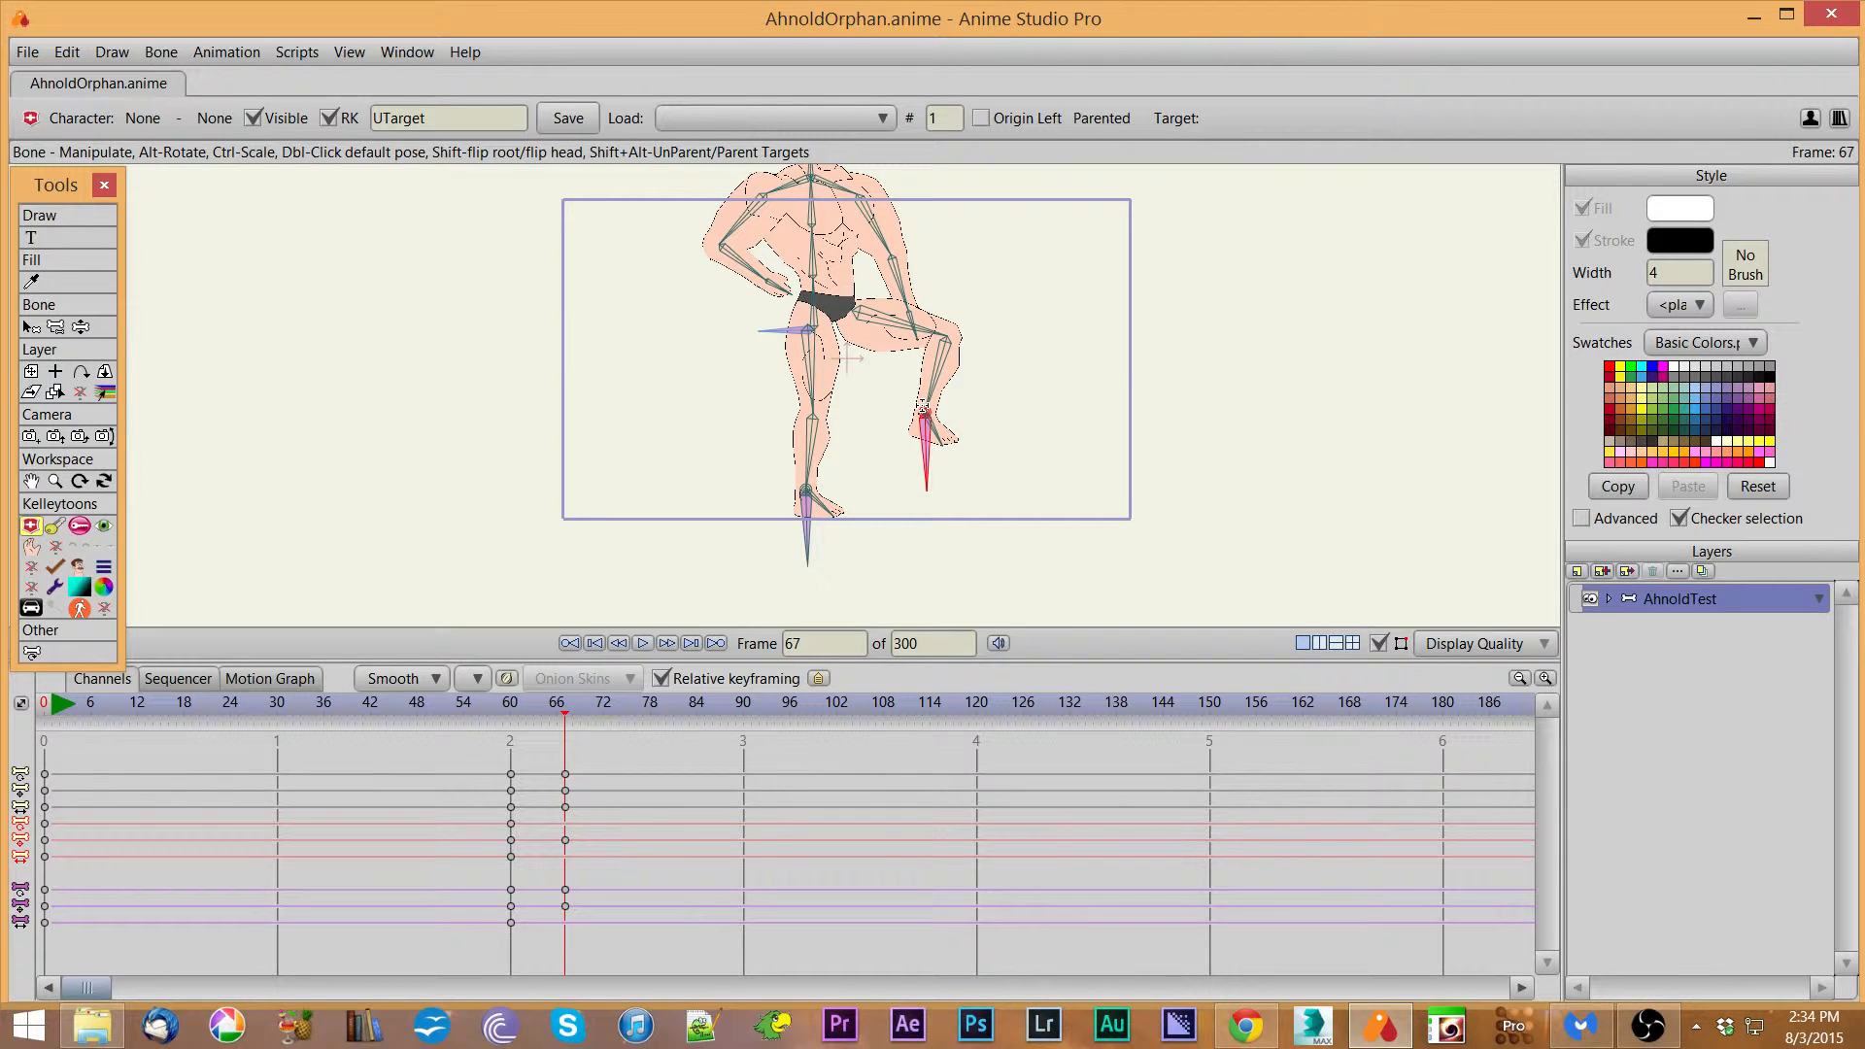
mouse_move(925, 468)
mouse_down()
mouse_move(875, 421)
mouse_move(908, 476)
mouse_move(1005, 454)
mouse_move(888, 458)
mouse_move(918, 464)
mouse_move(904, 471)
mouse_up()
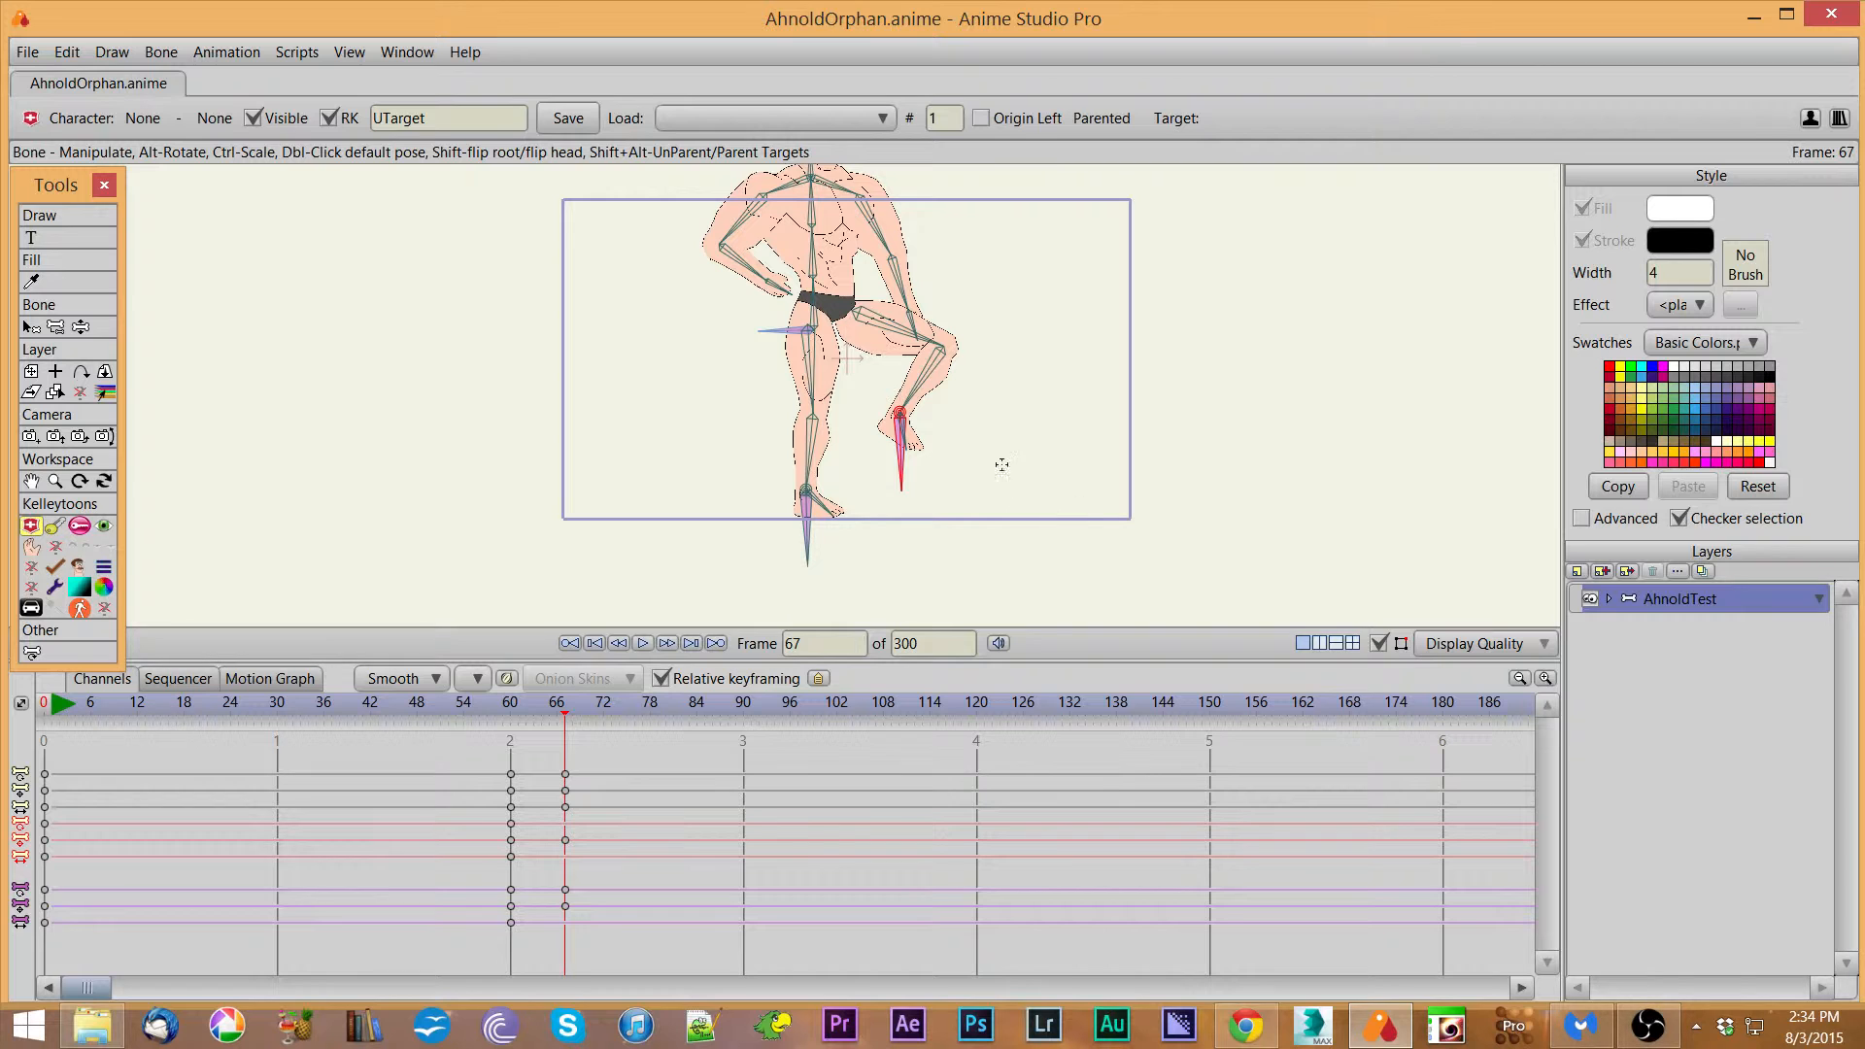
drag(898, 290, 947, 226)
Shift the character up and to the left with the Root bone, and reset the bones to the default pose
drag(765, 330, 677, 293)
drag(931, 327, 949, 370)
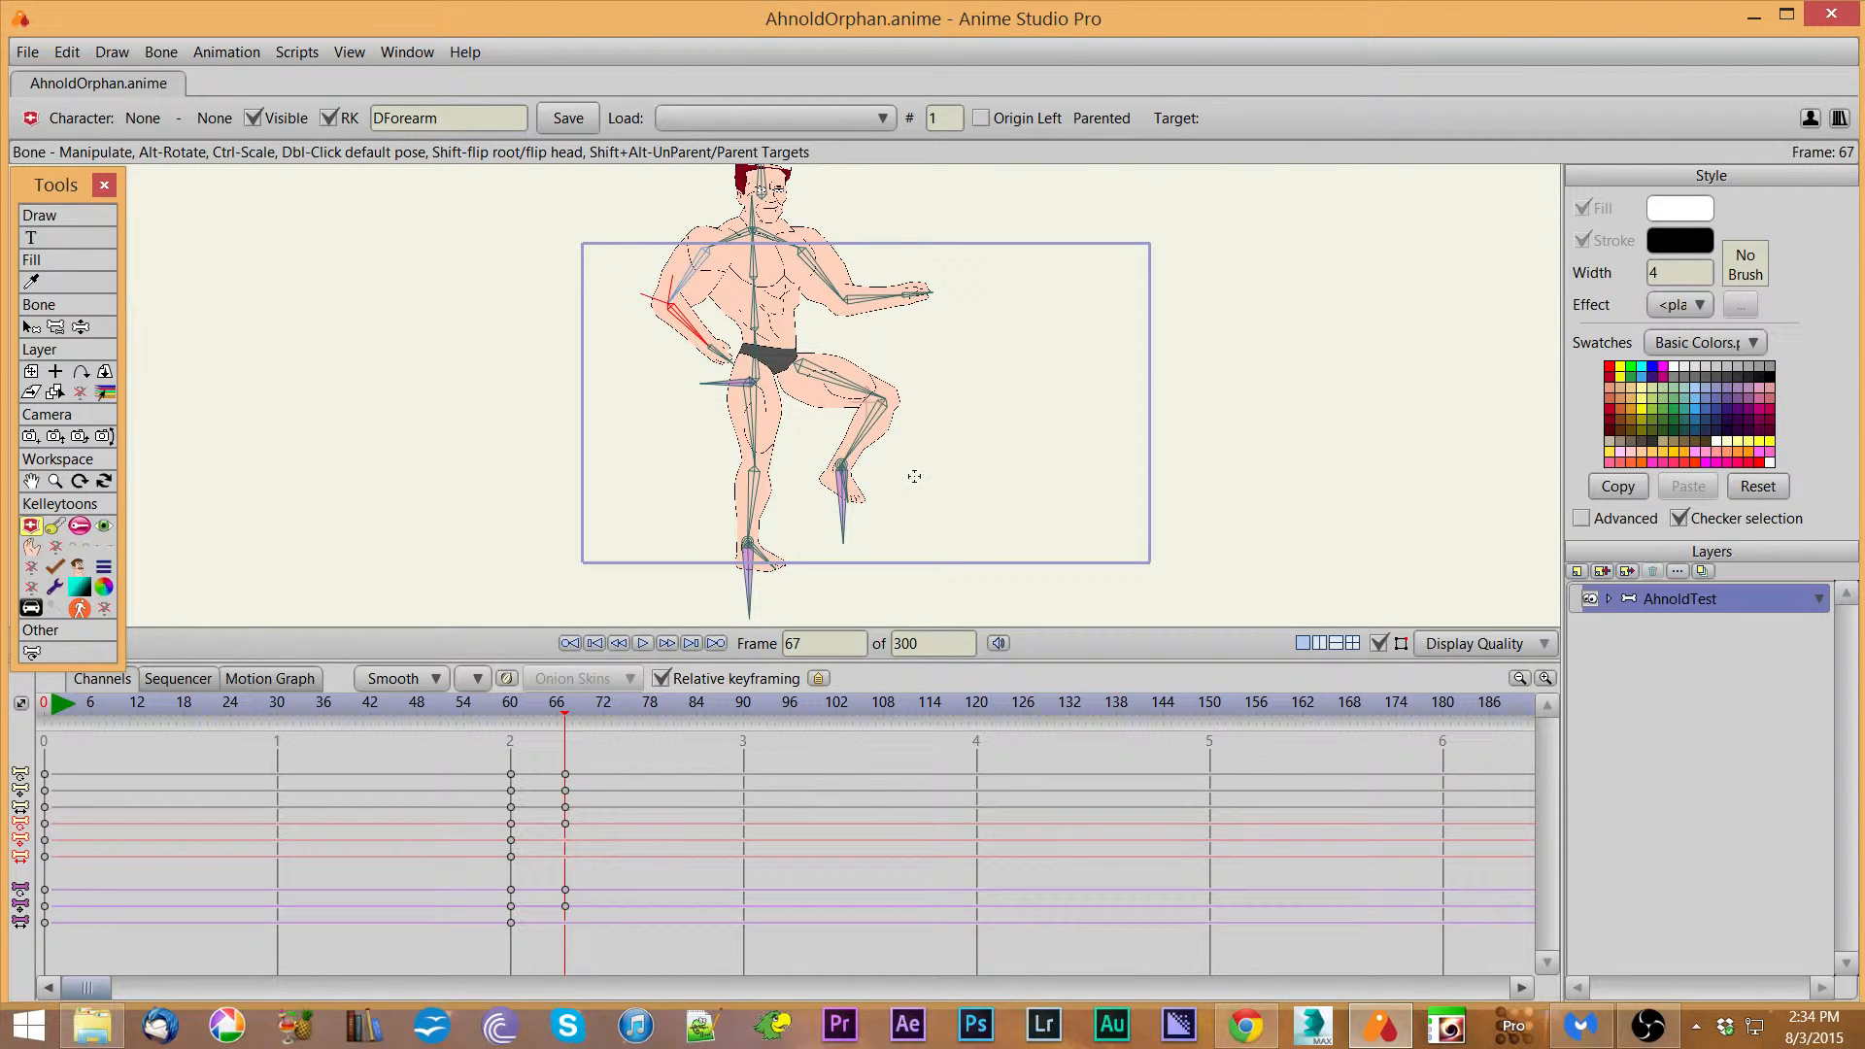
double_click(918, 340)
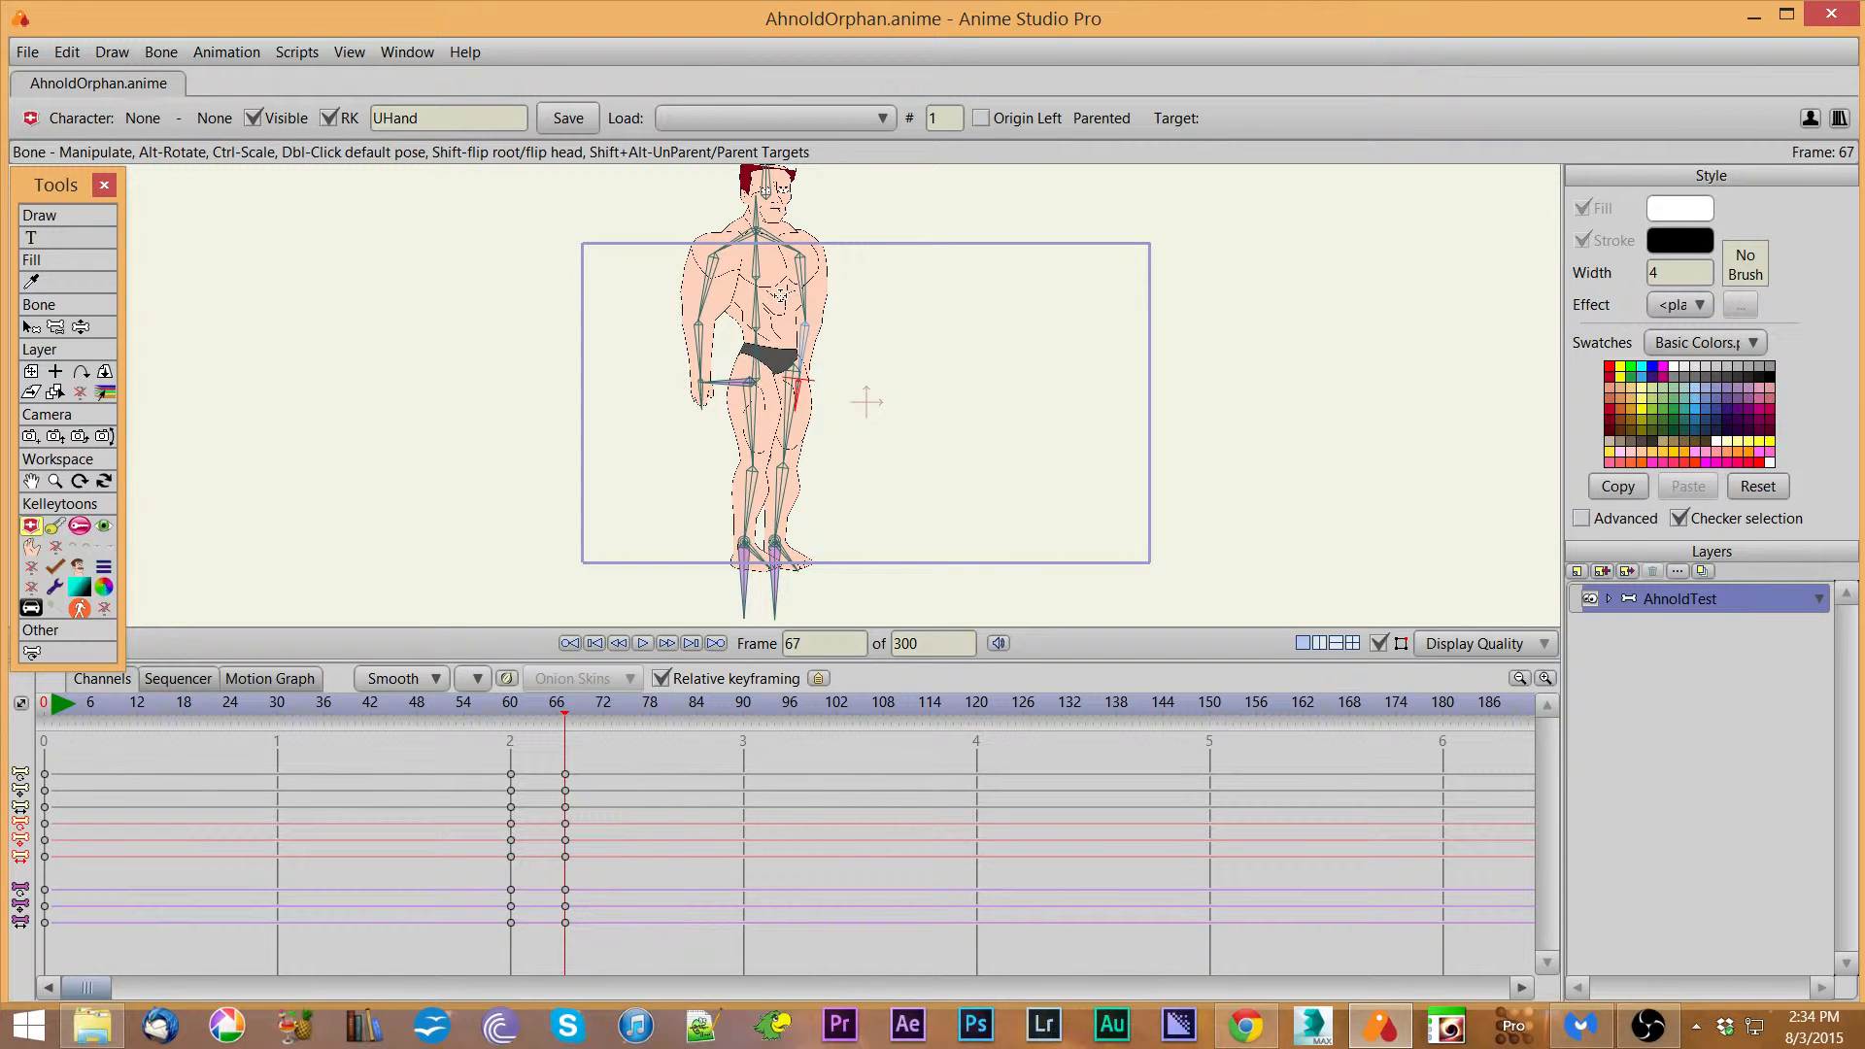
Flip the whole character horizontally and back, and flip only the head and back
shift+click(780, 294)
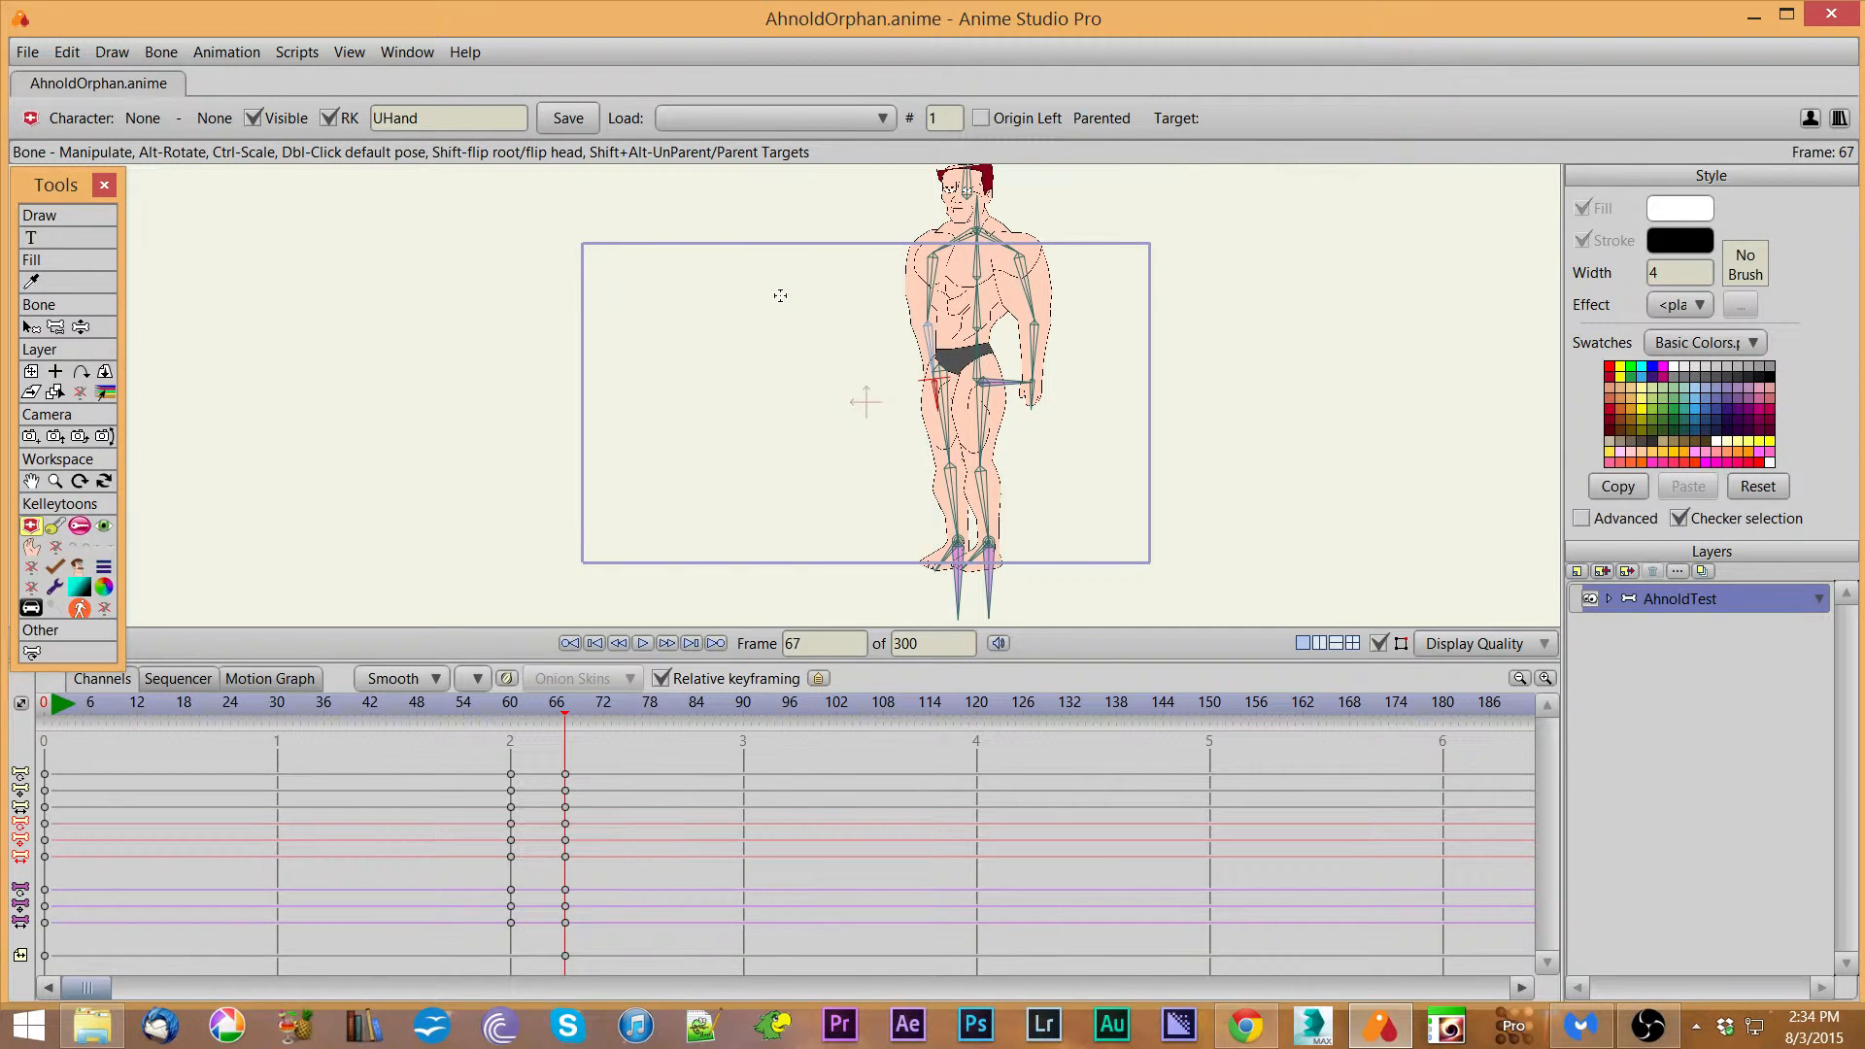
shift+click(960, 311)
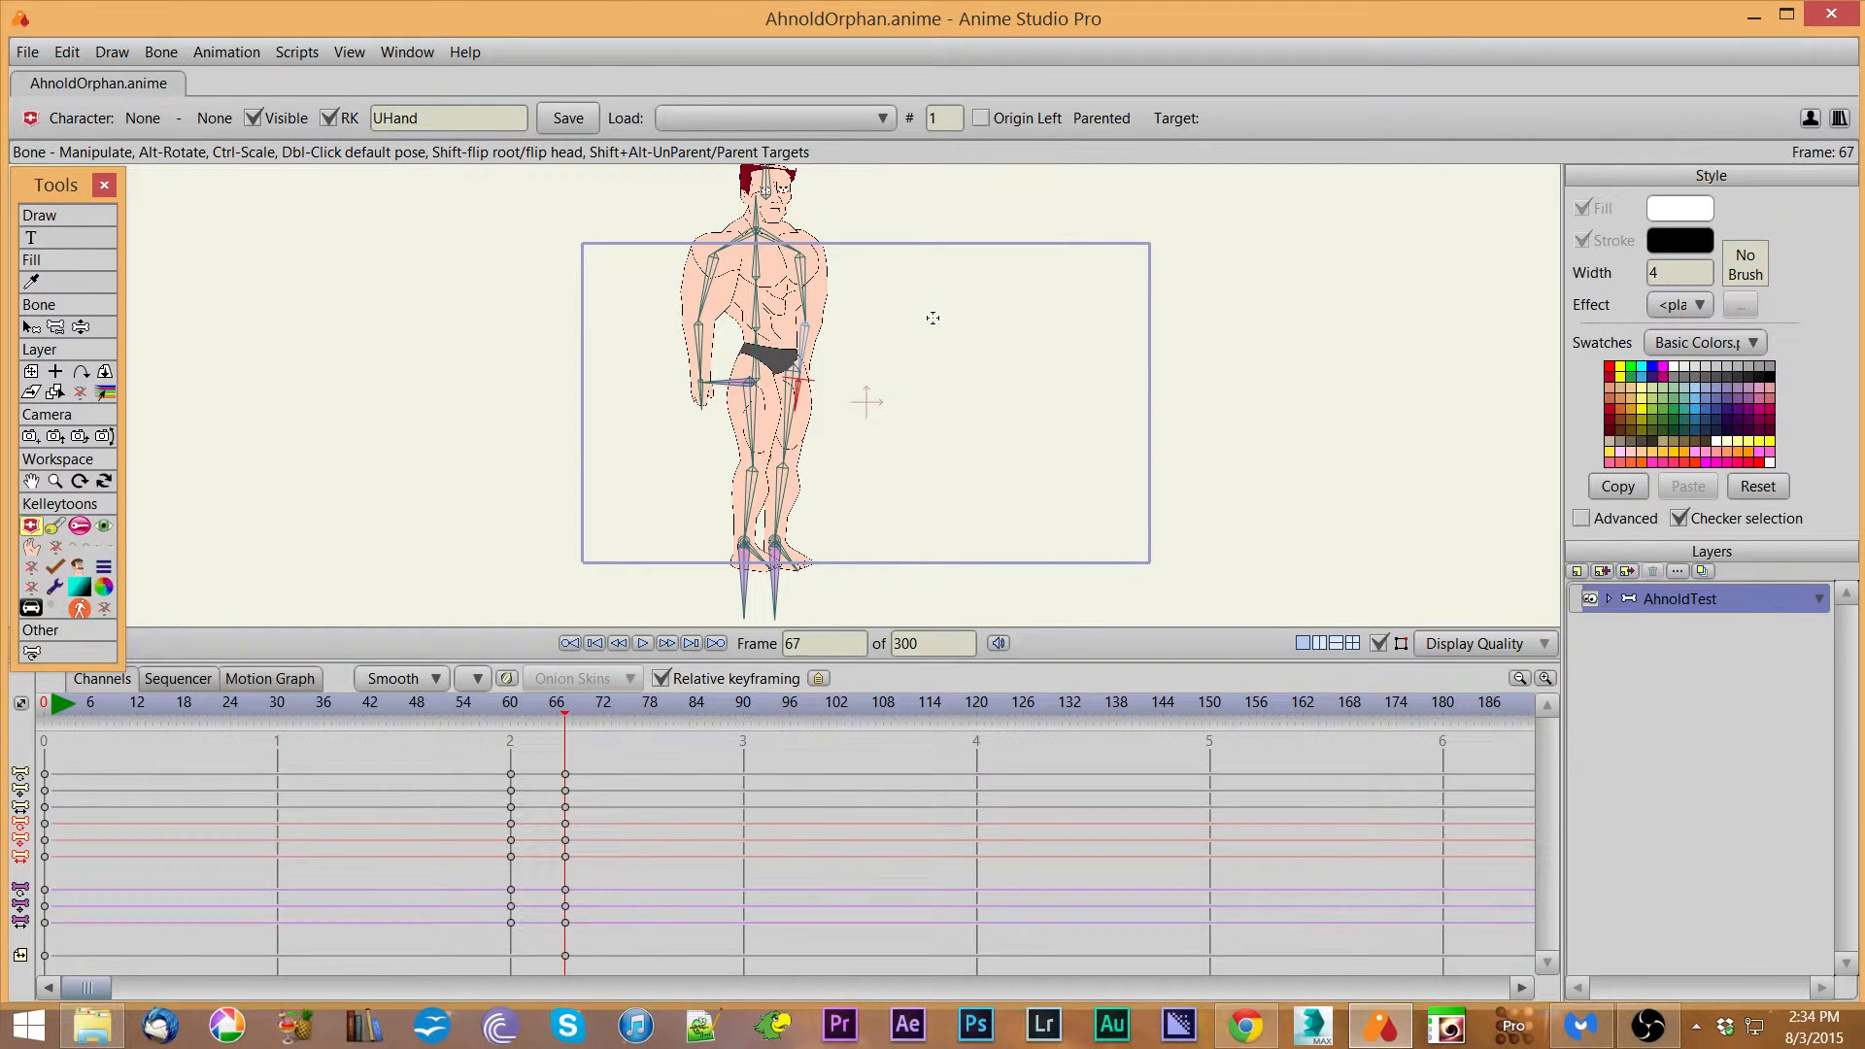
shift+click(782, 185)
shift+click(783, 186)
drag(946, 245, 947, 300)
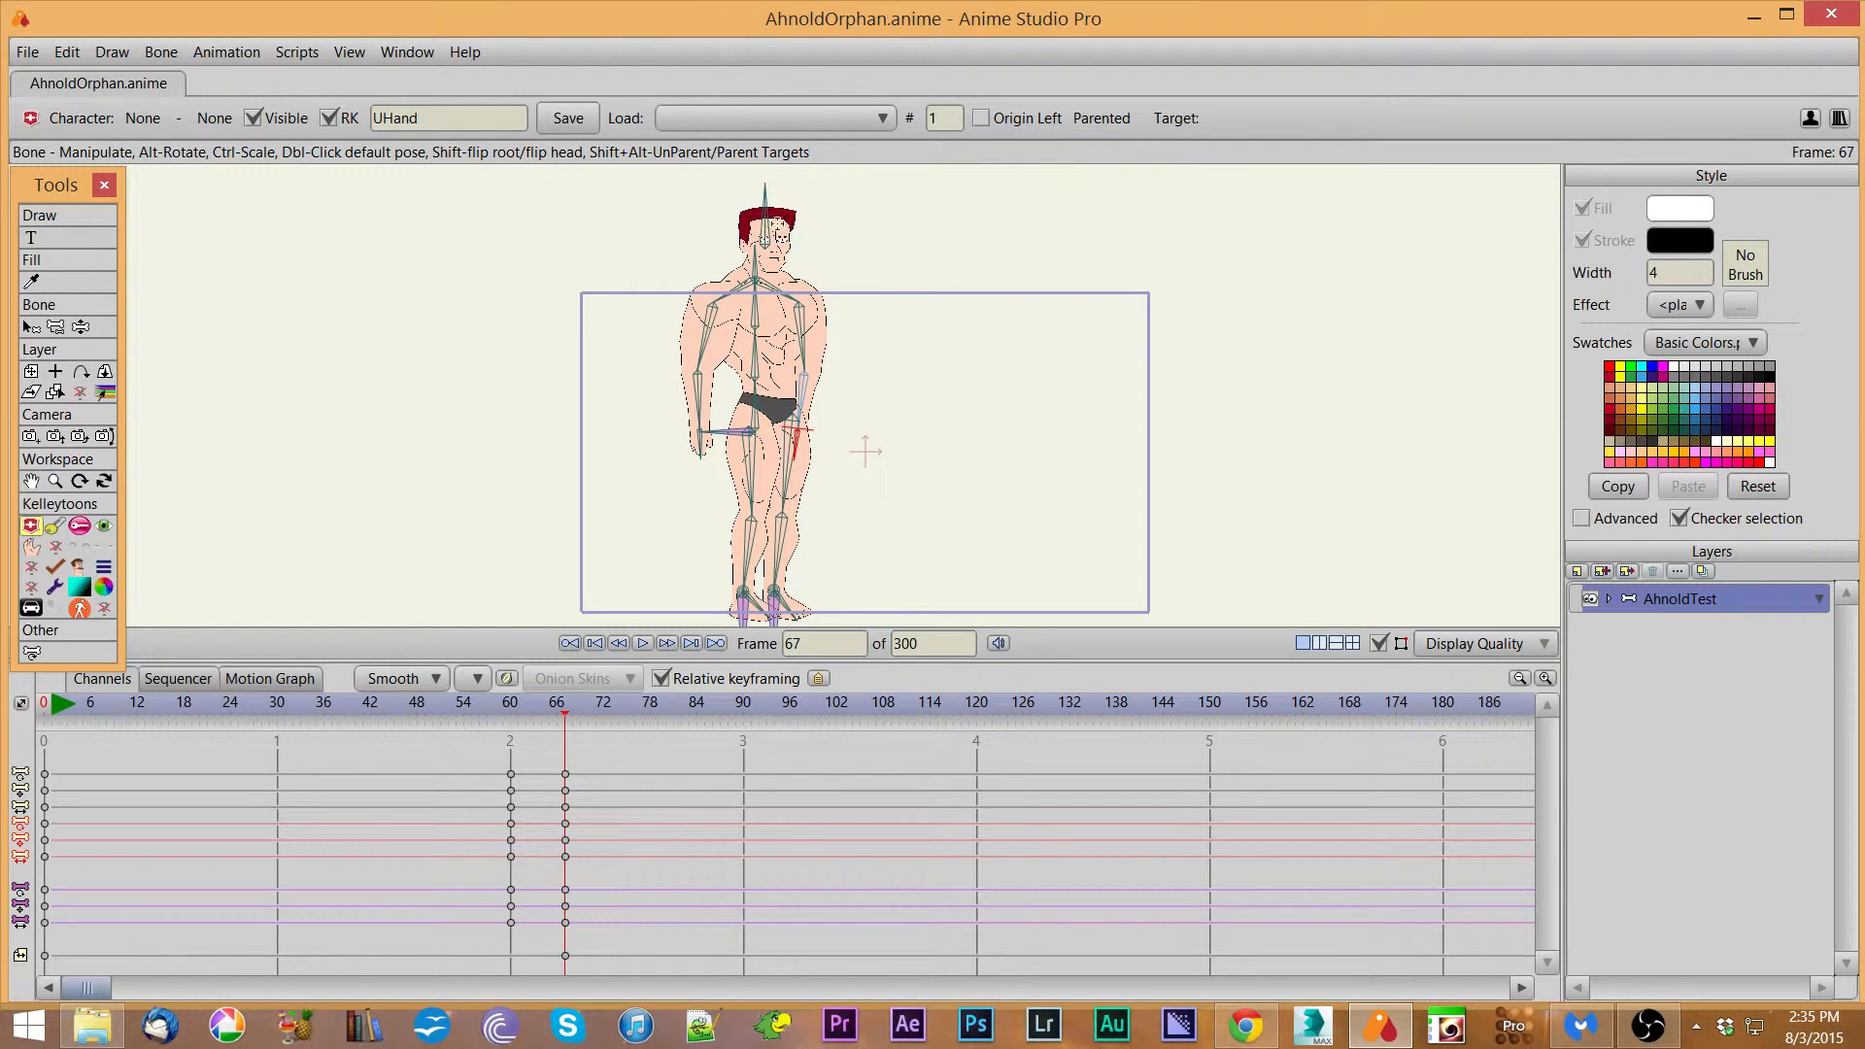
Look through the layers inside AhnoldTest, and test the horizontal flip of the whole character once more in both directions
click(1608, 599)
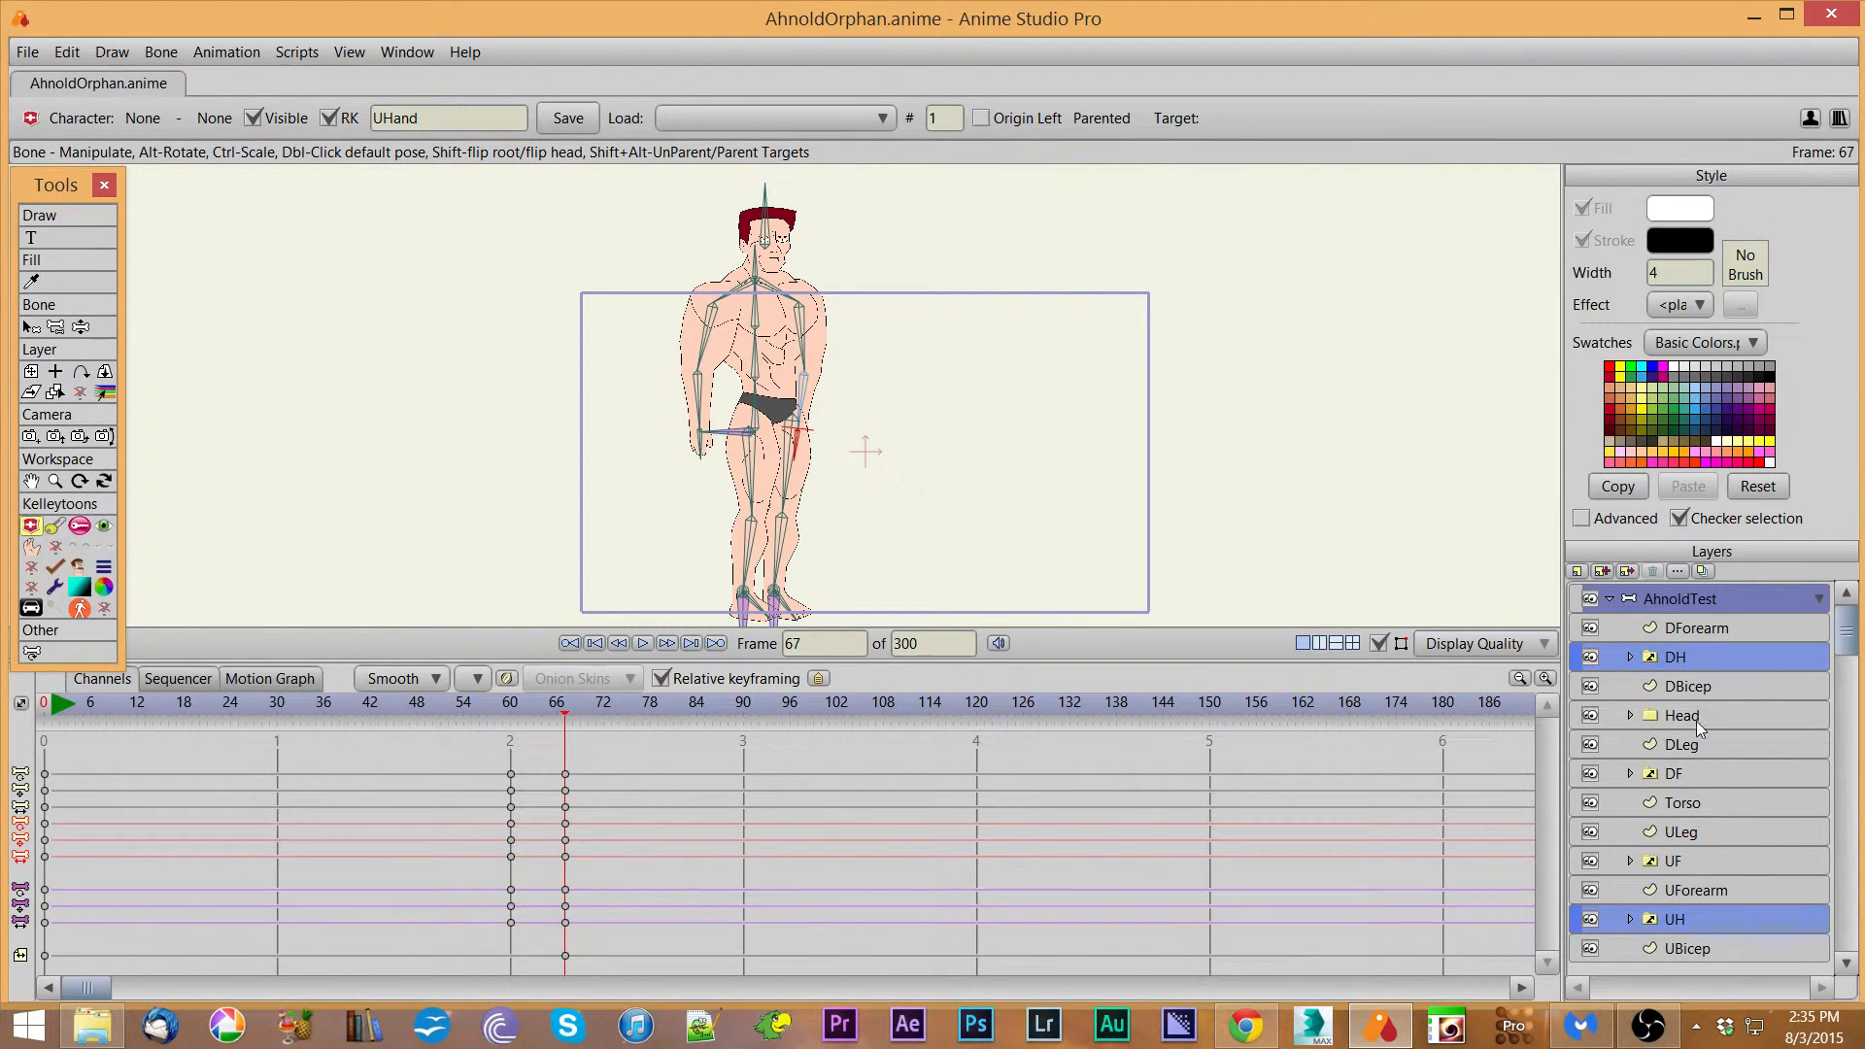
click(1609, 599)
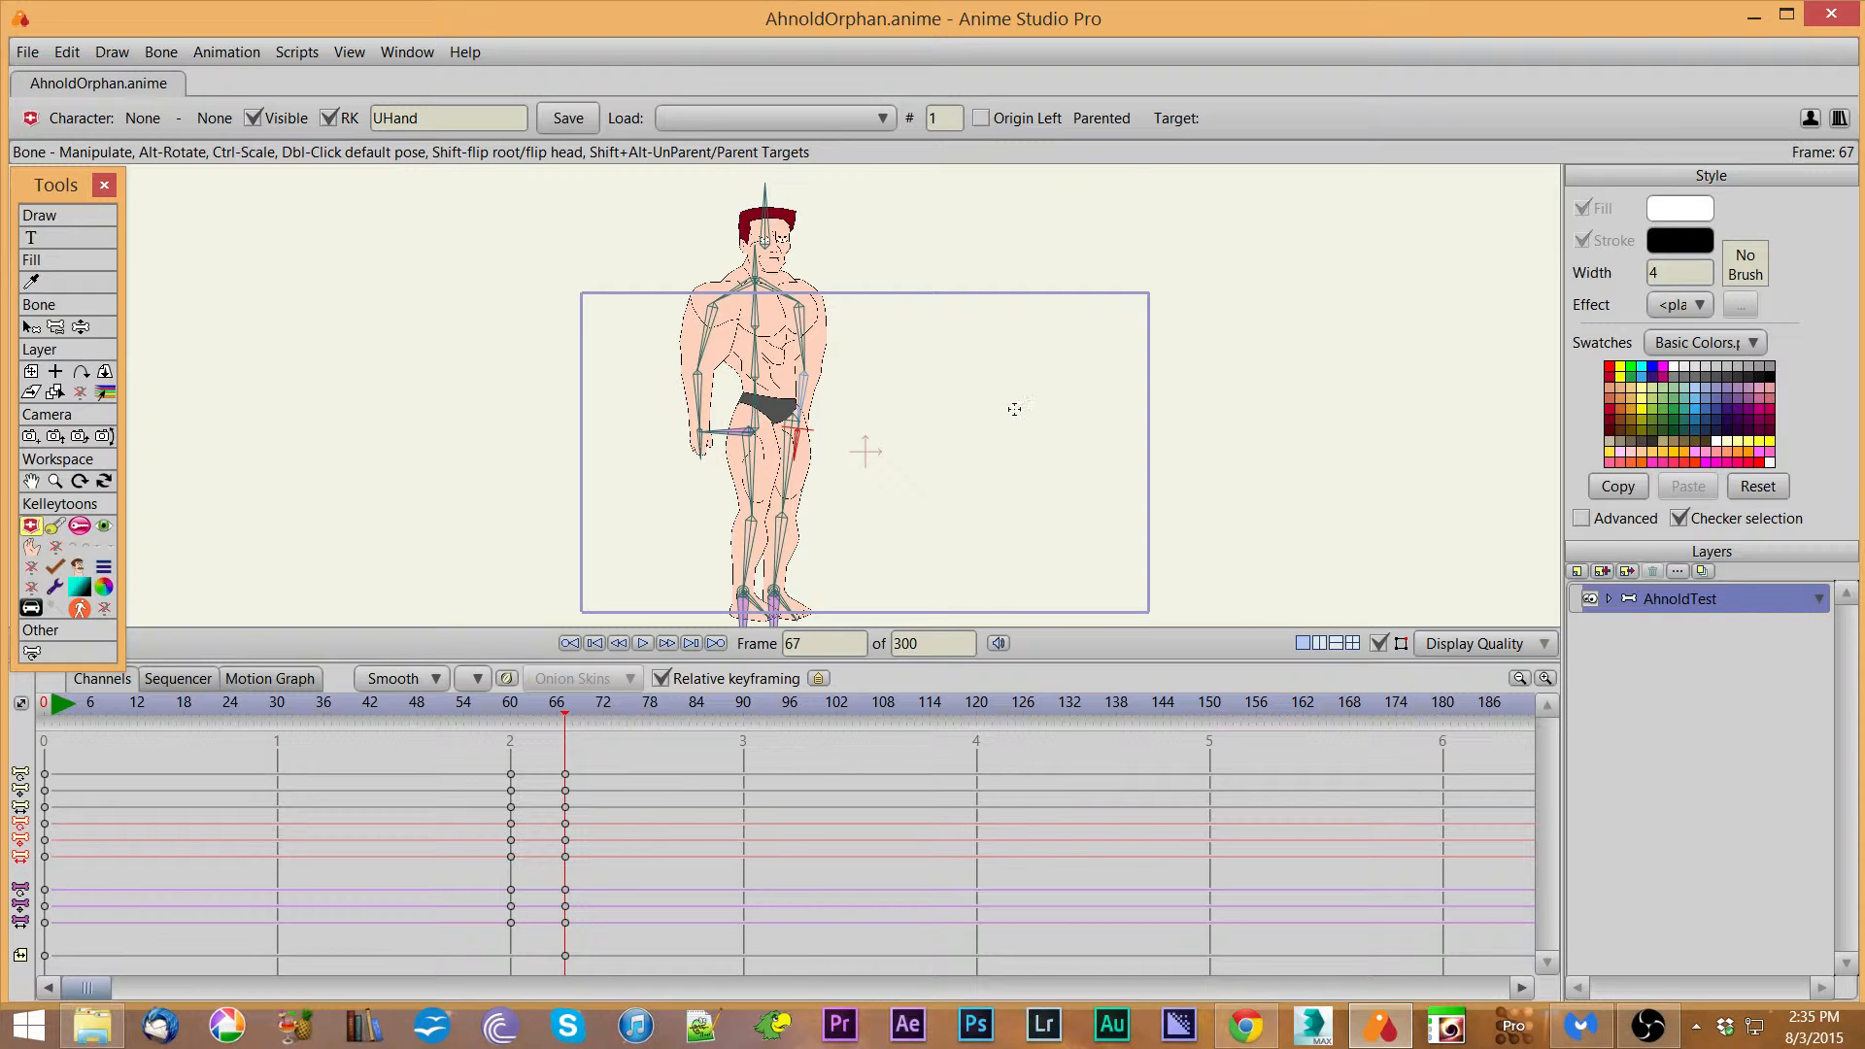
drag(1006, 395, 1032, 374)
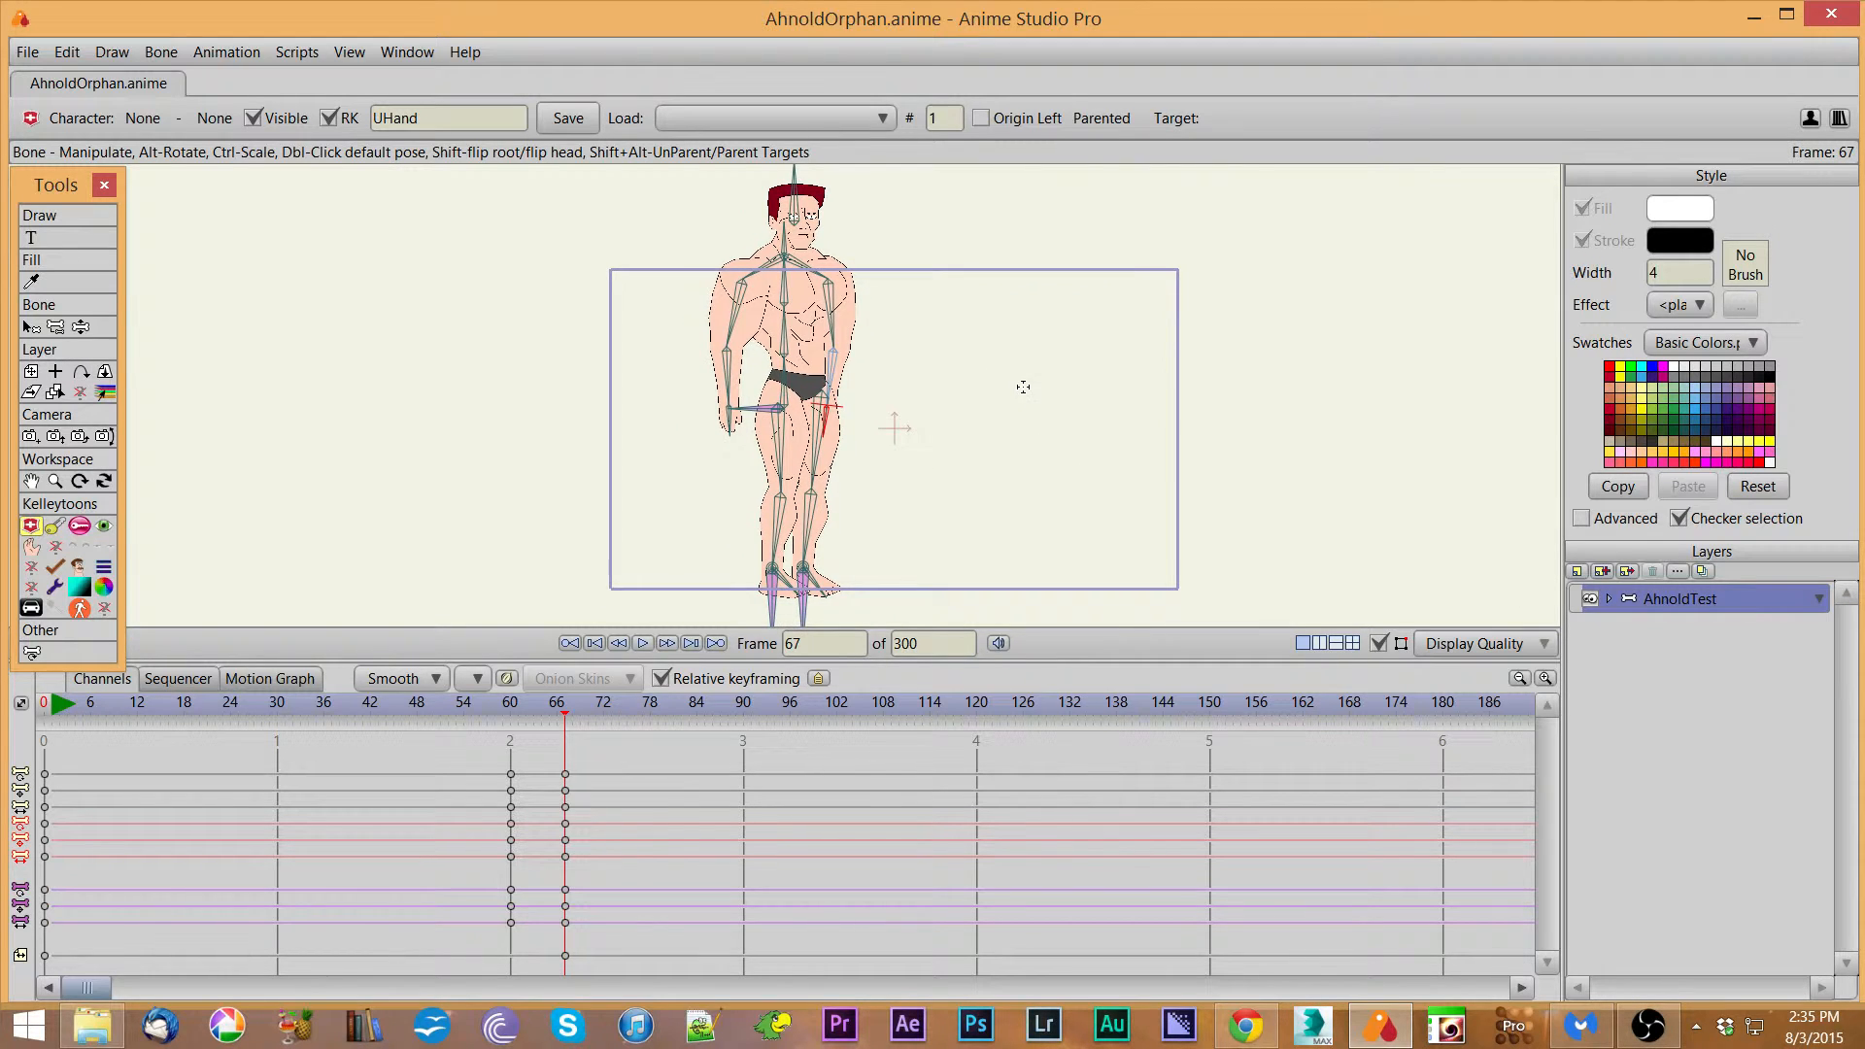
shift+click(801, 344)
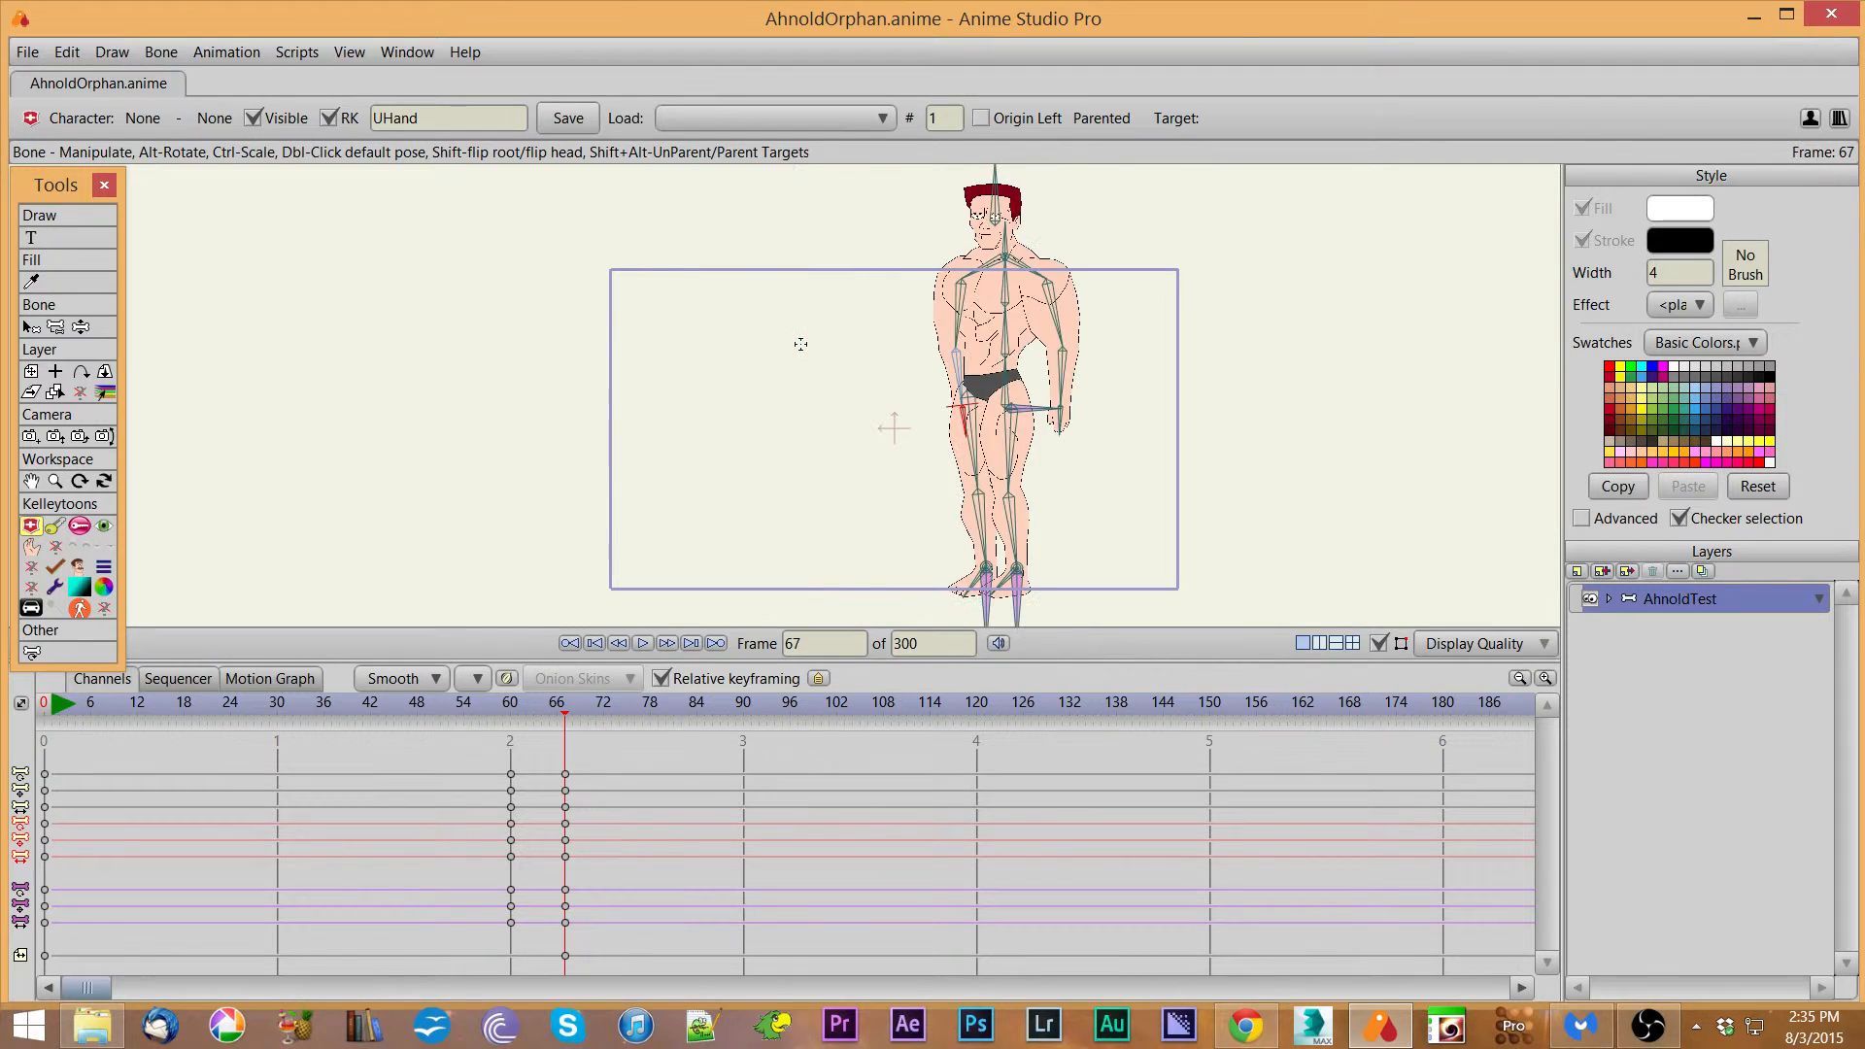
shift+click(985, 358)
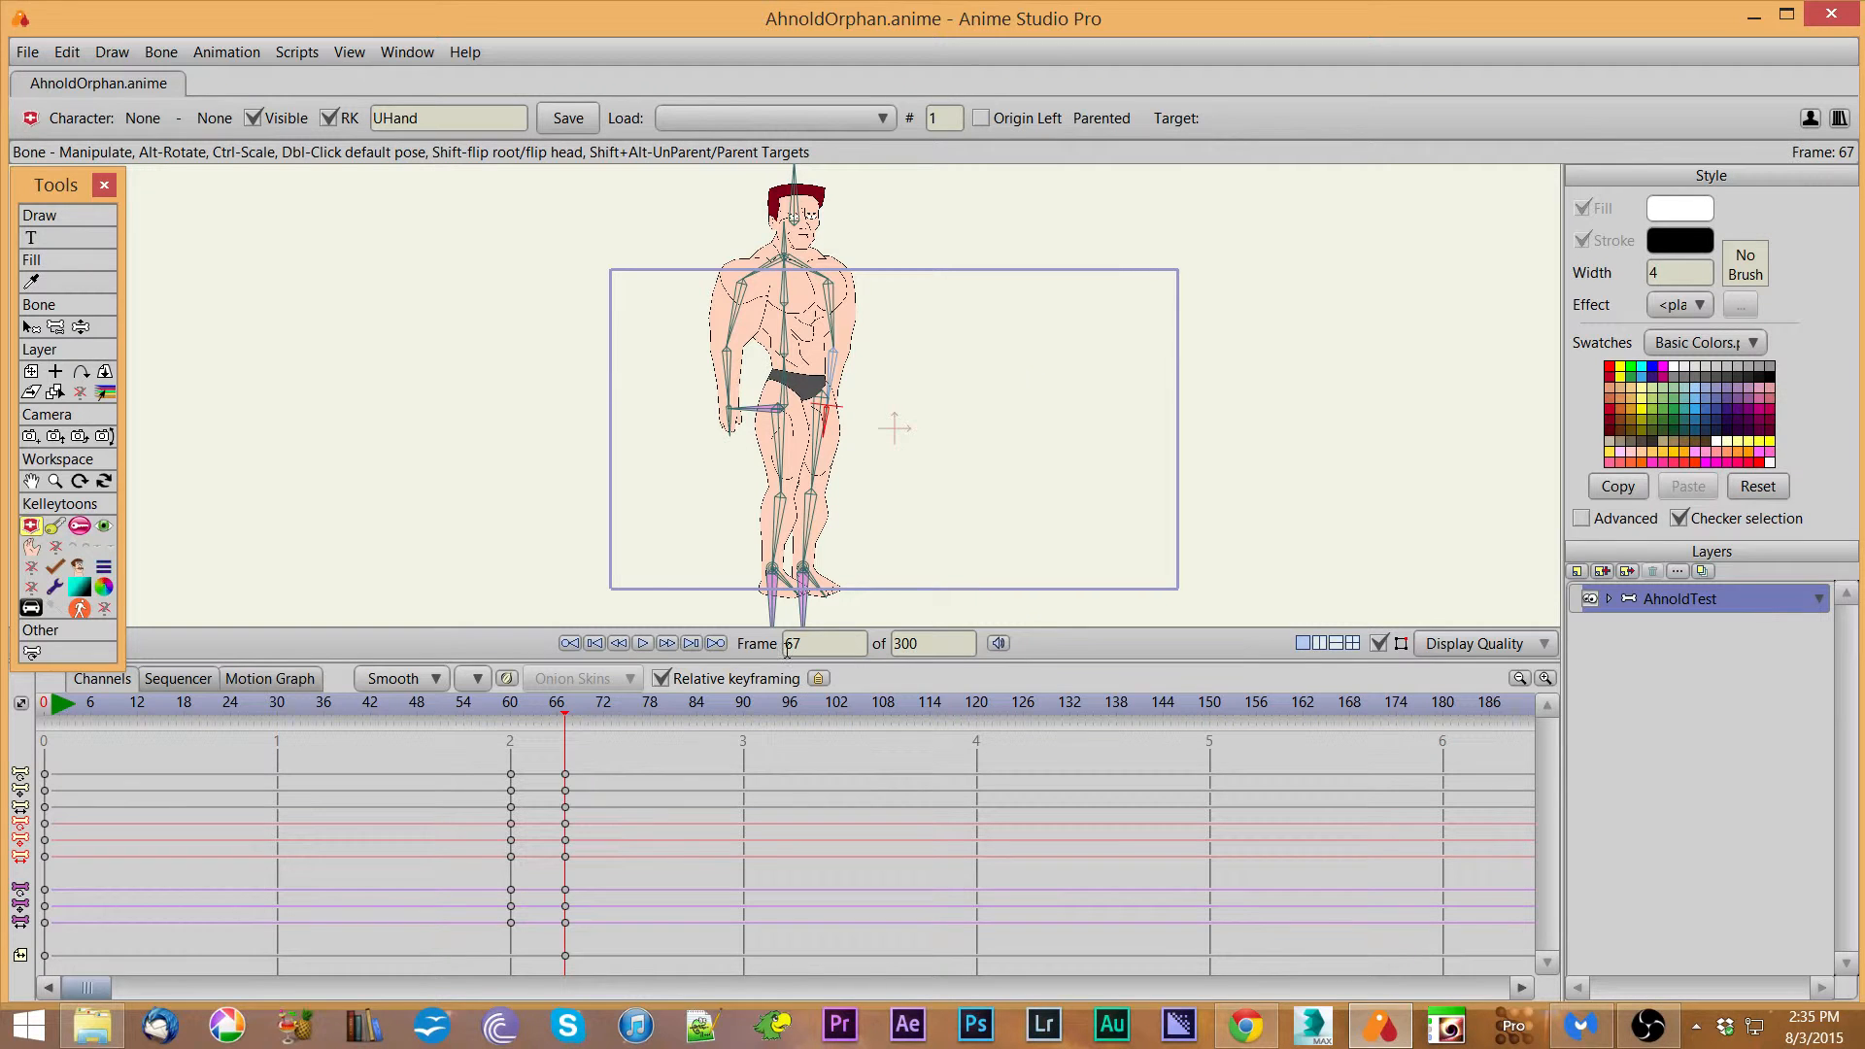
At frame 73, unparent the leg targets from Root and lower the Root bone to bend both knees
click(610, 718)
alt+shift+click(970, 314)
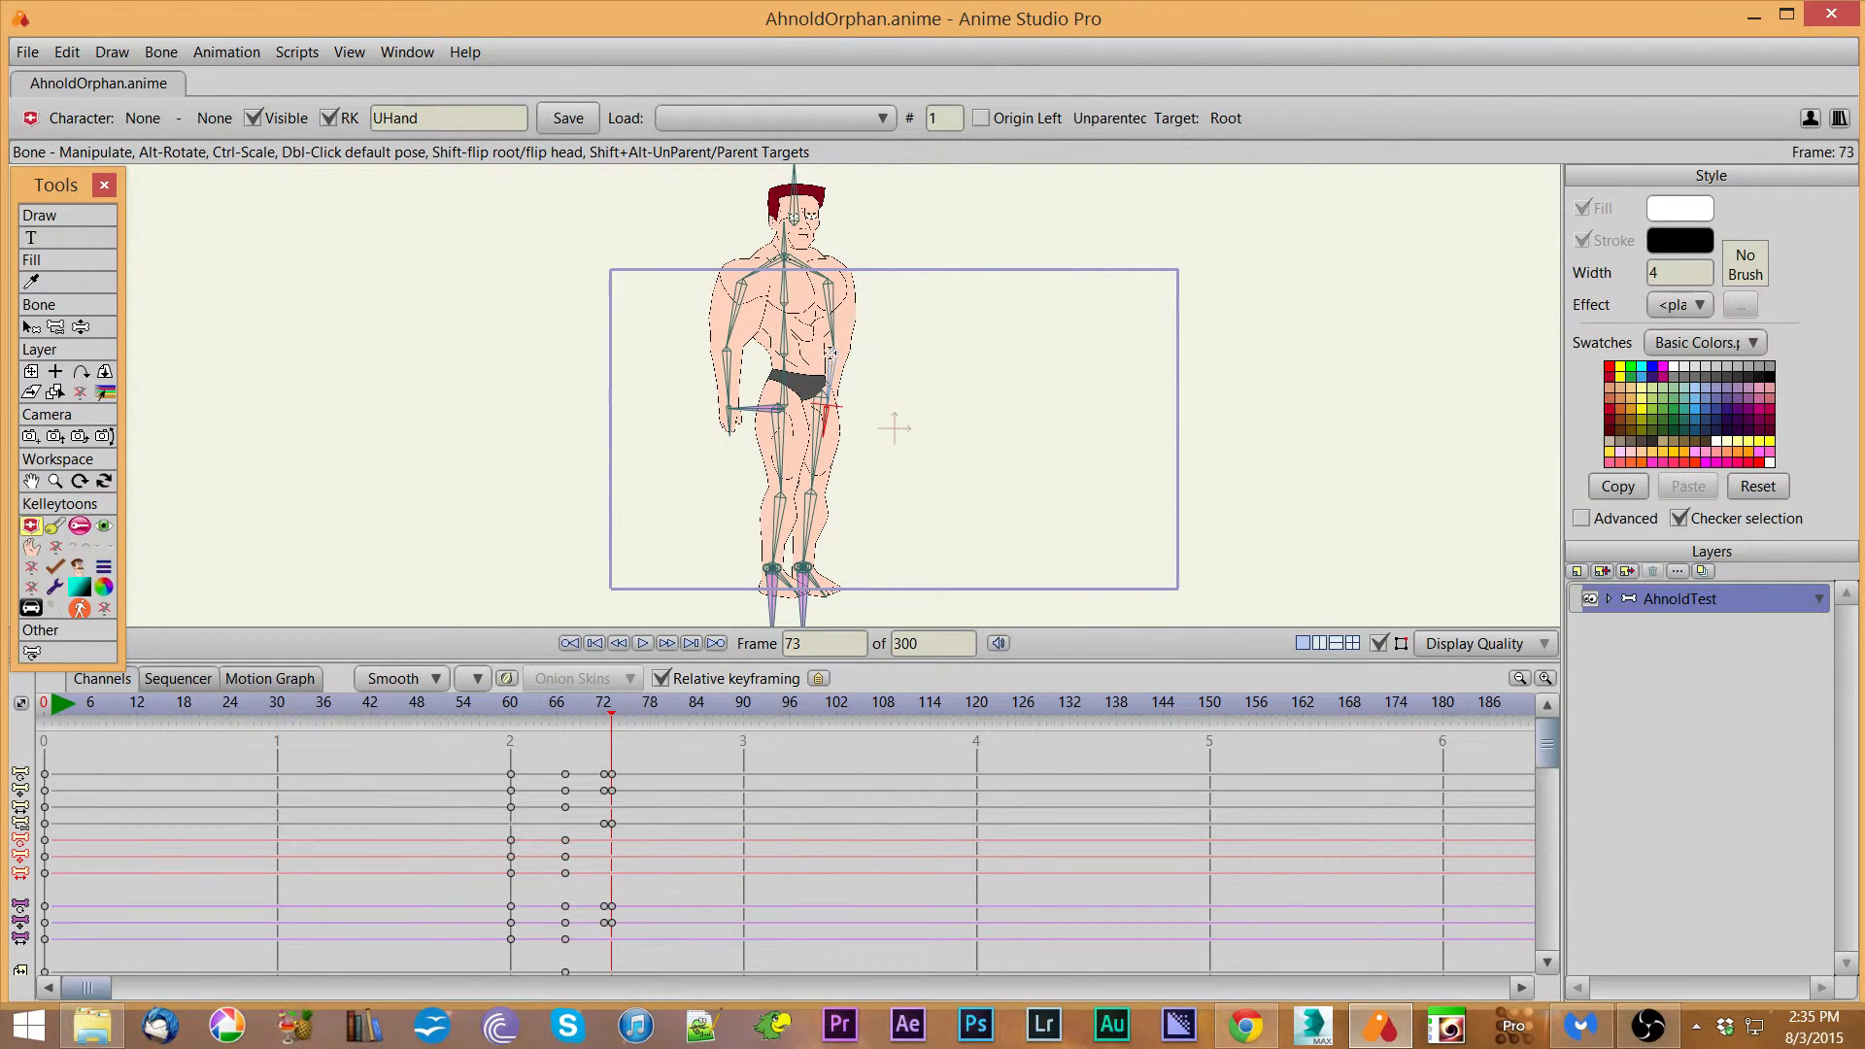
drag(749, 412, 751, 444)
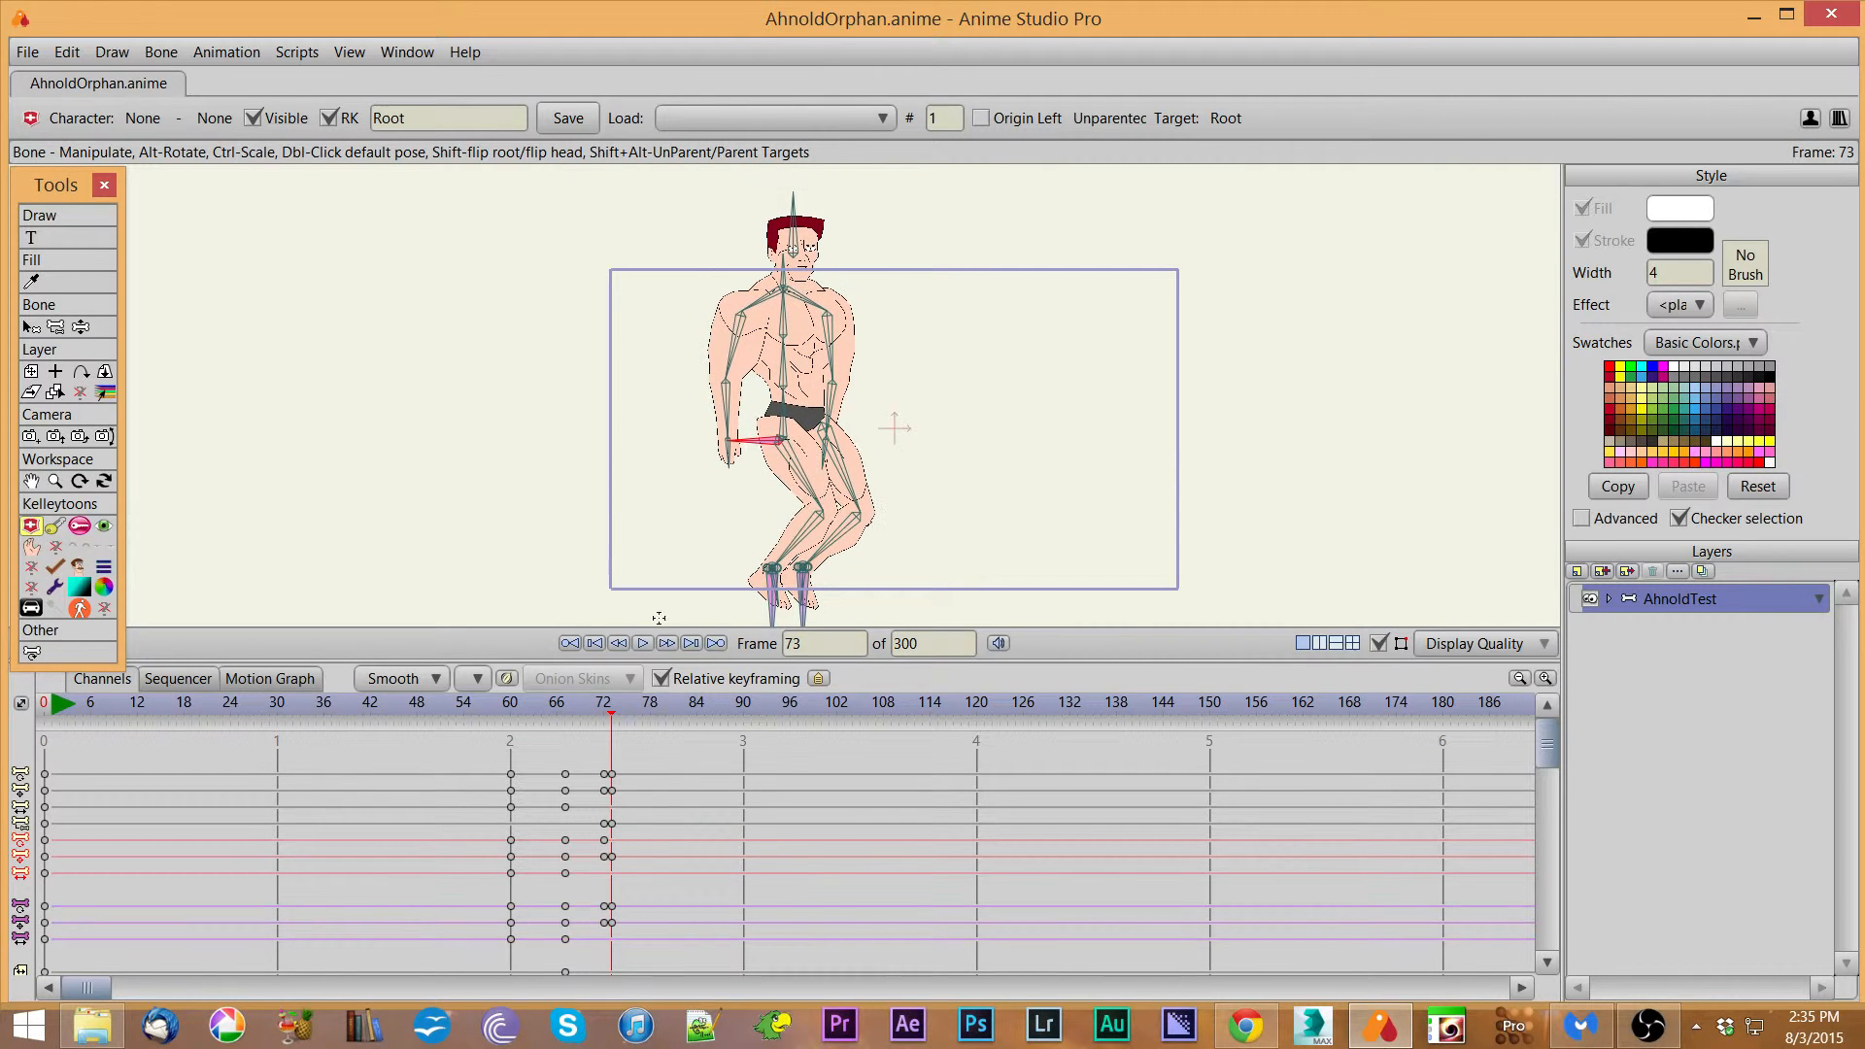
Toggle the parenting of the leg targets at frame 80, and check the keyframes around frames 79 and 80
click(664, 717)
alt+shift+click(1024, 408)
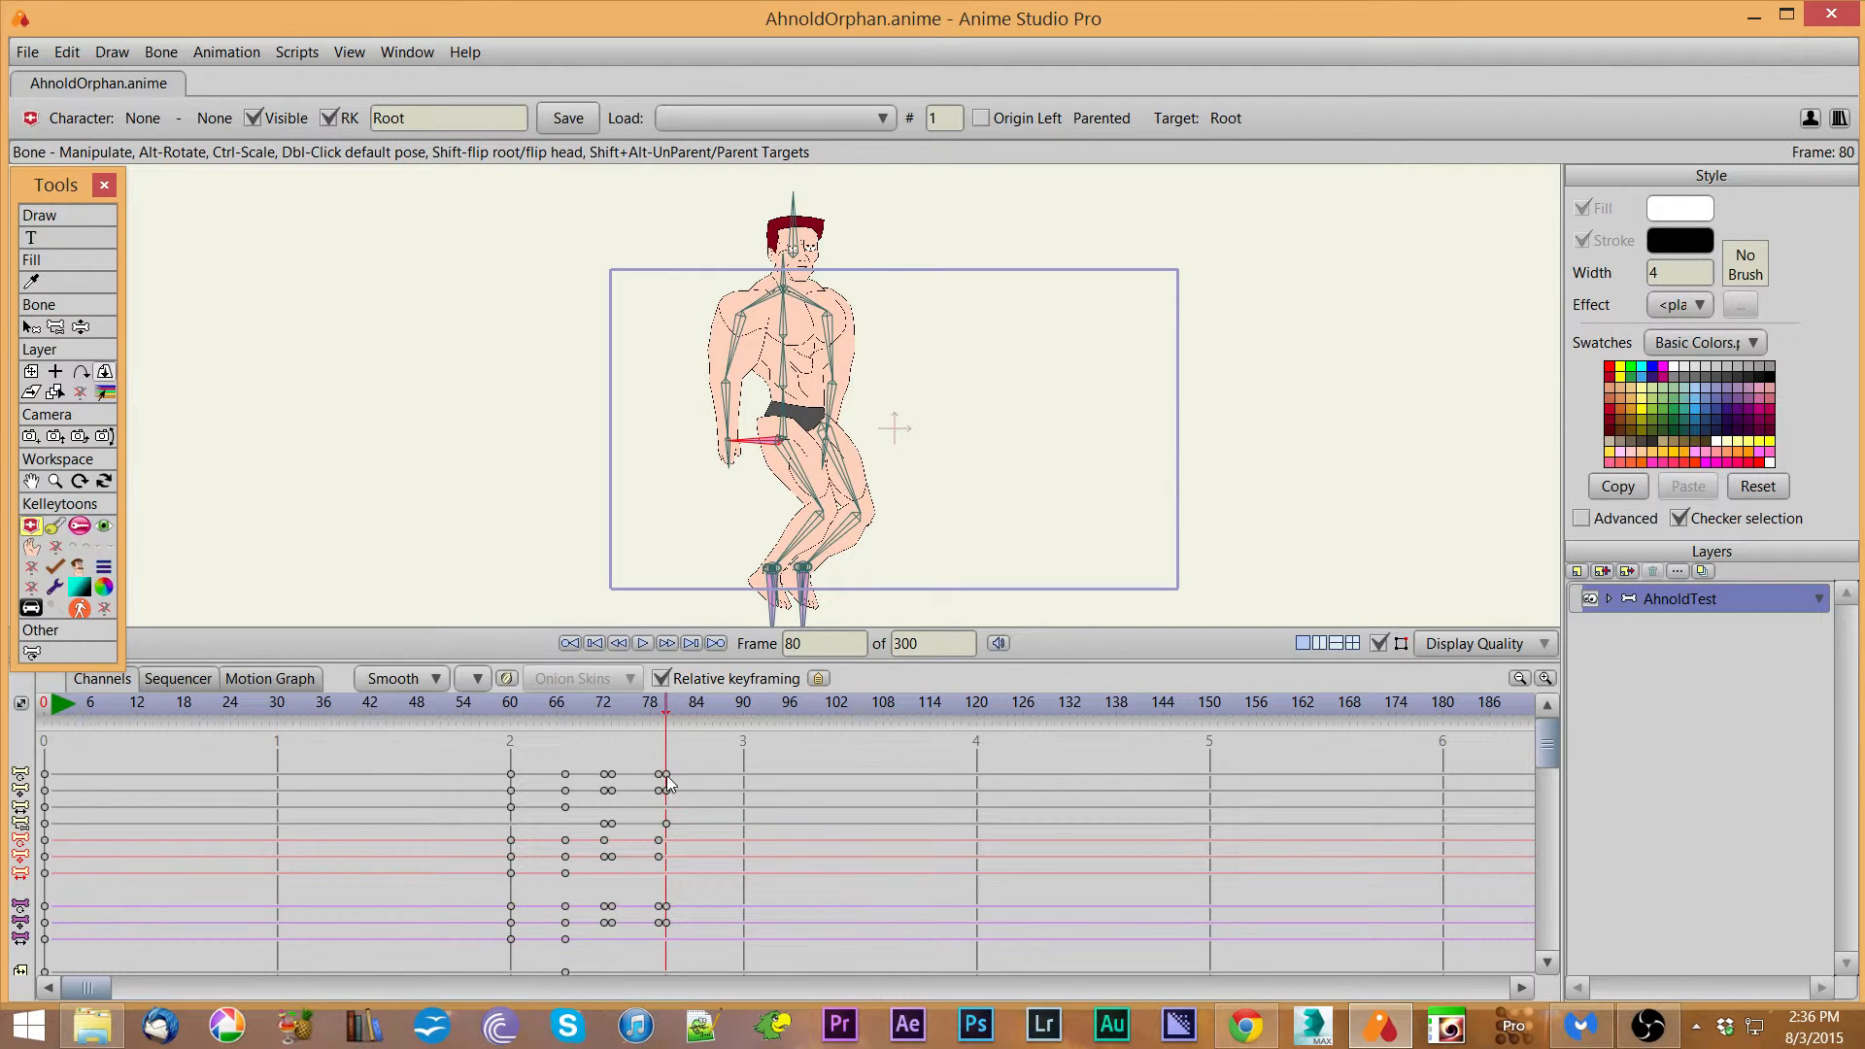
click(659, 721)
click(666, 721)
At frame 94, move the UTarget bone forward and slightly up to step that leg out, and select the DBicep bone
drag(674, 719, 778, 719)
drag(804, 612, 879, 599)
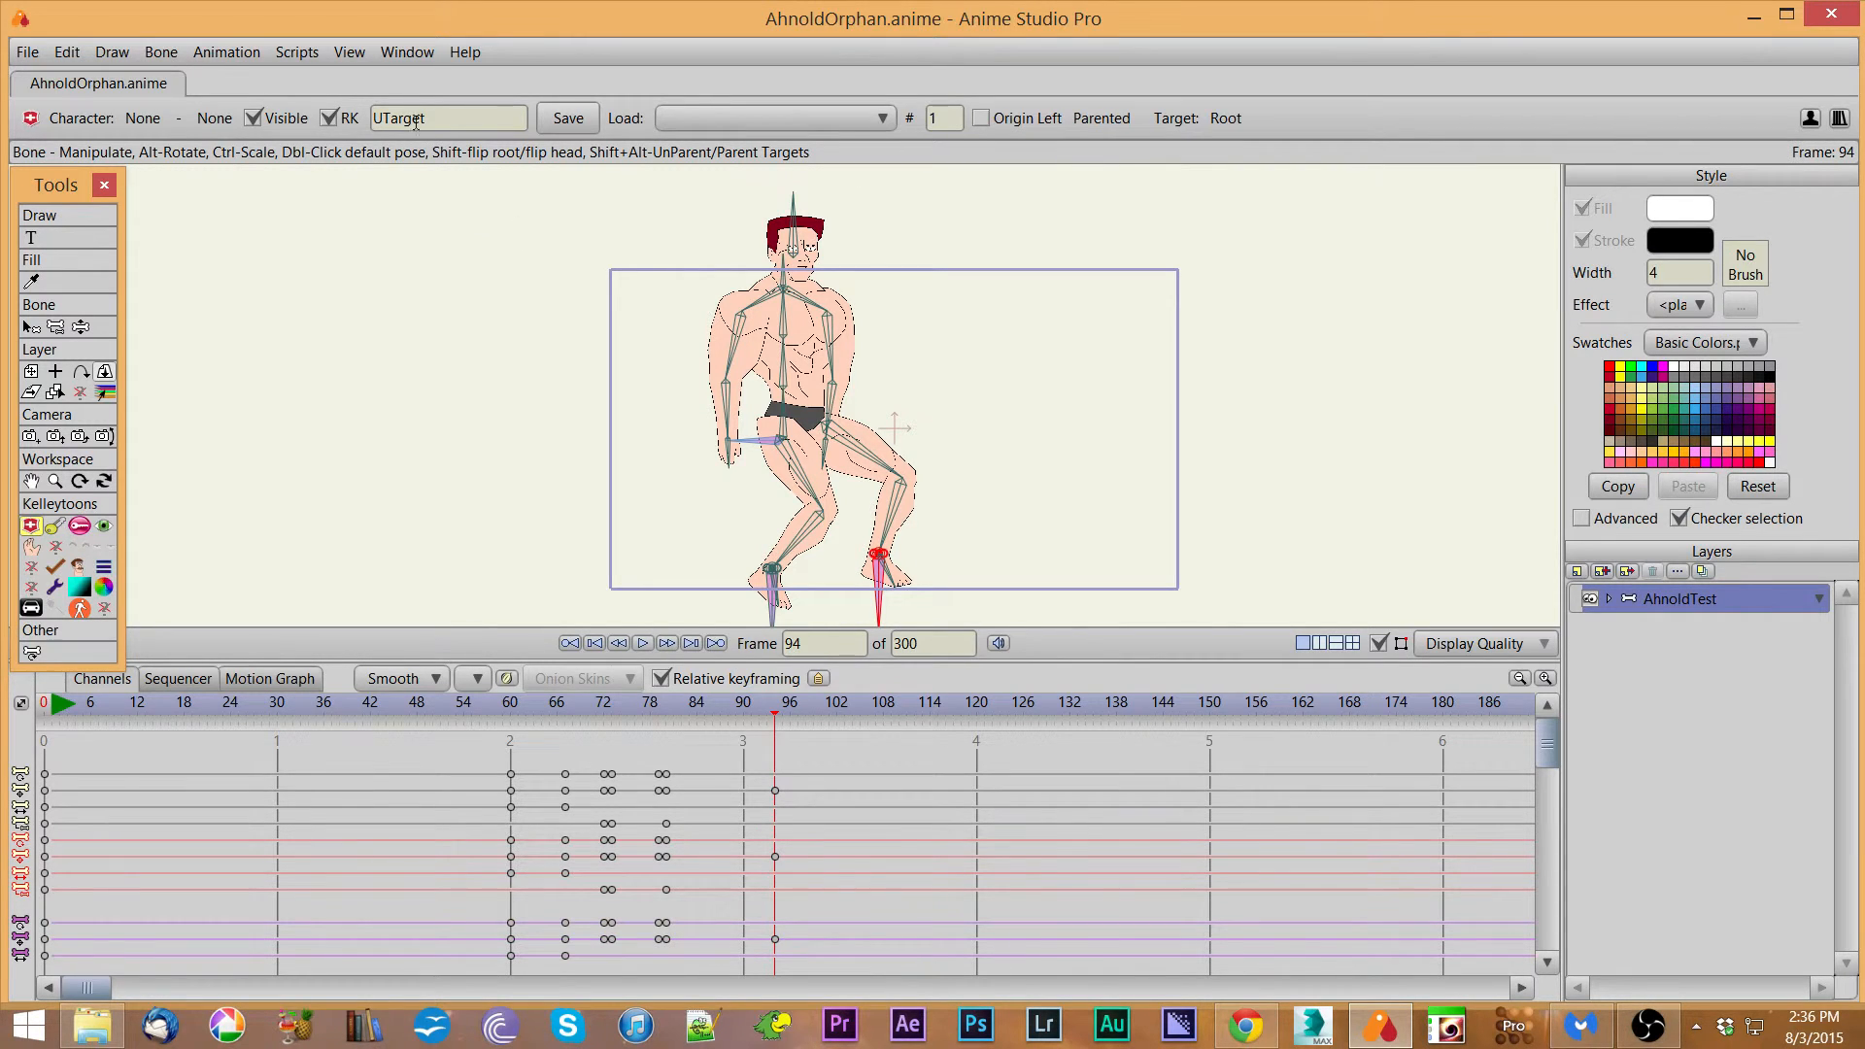
click(734, 351)
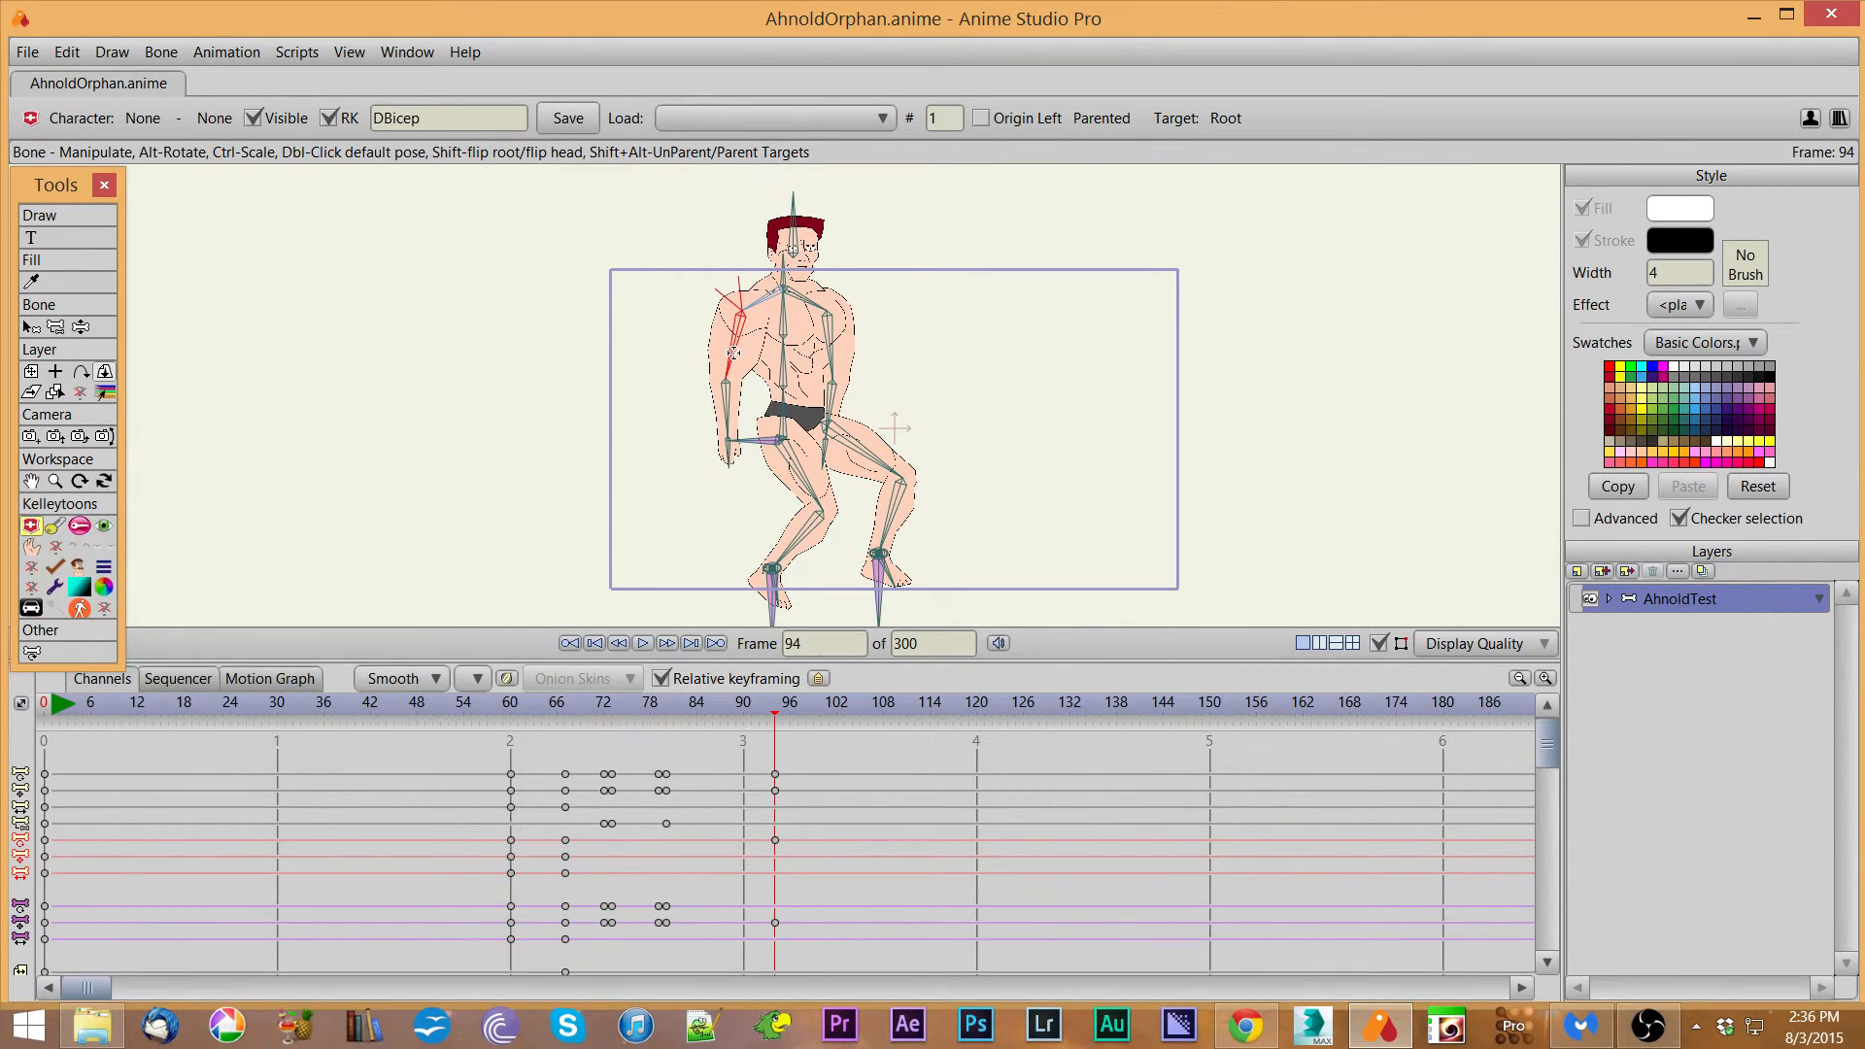